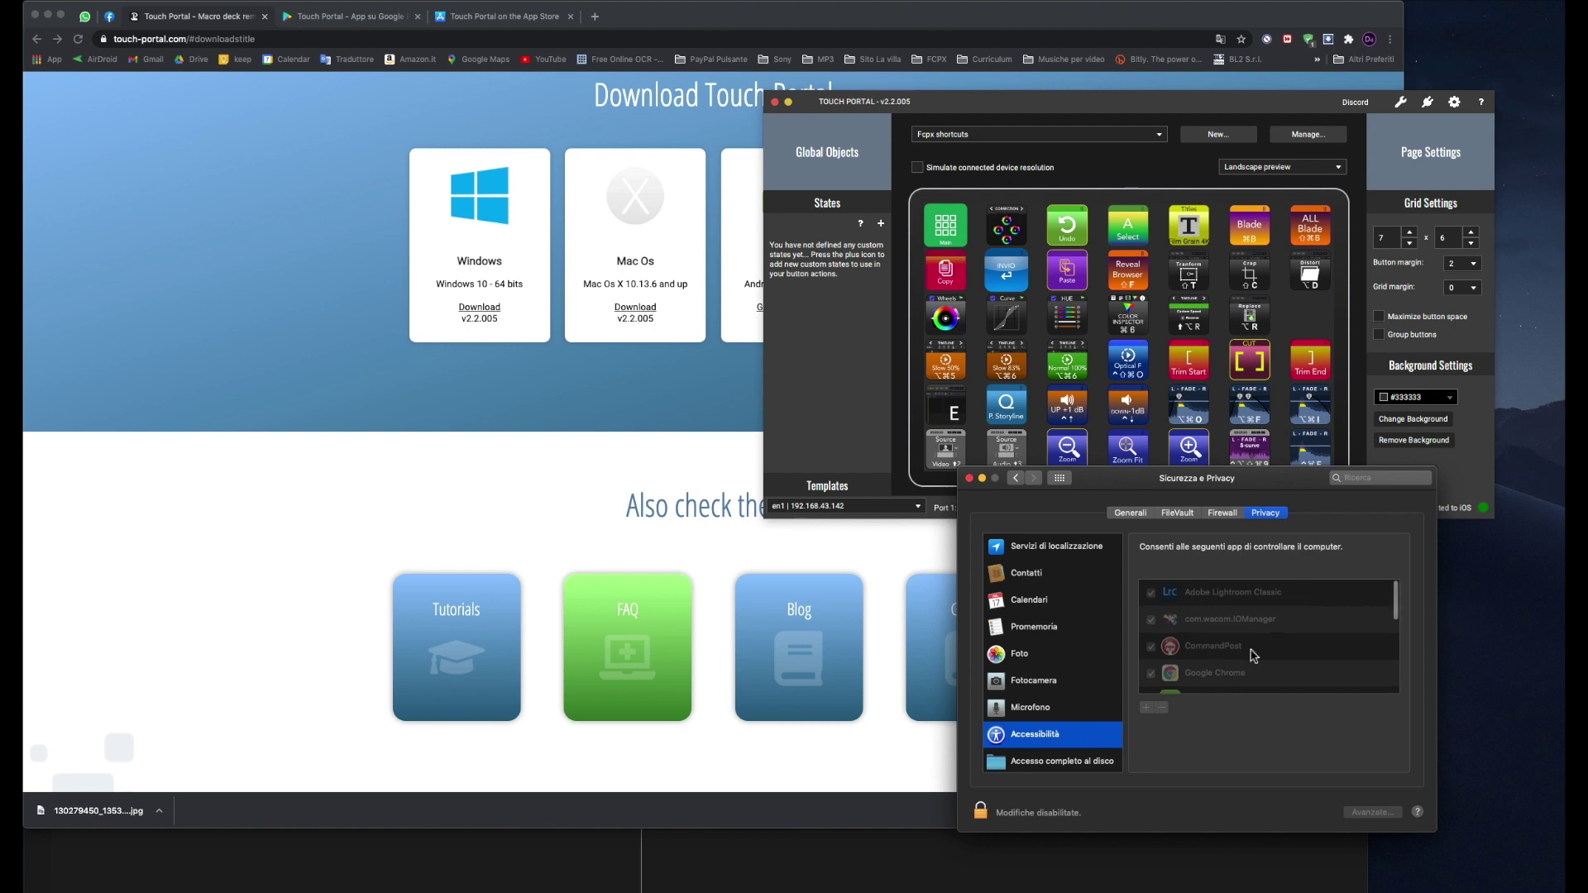
# Step: Check TouchPortal's entries in the Accessibility privacy list and the user's login items, and close System Preferences
pyautogui.click(1235, 654)
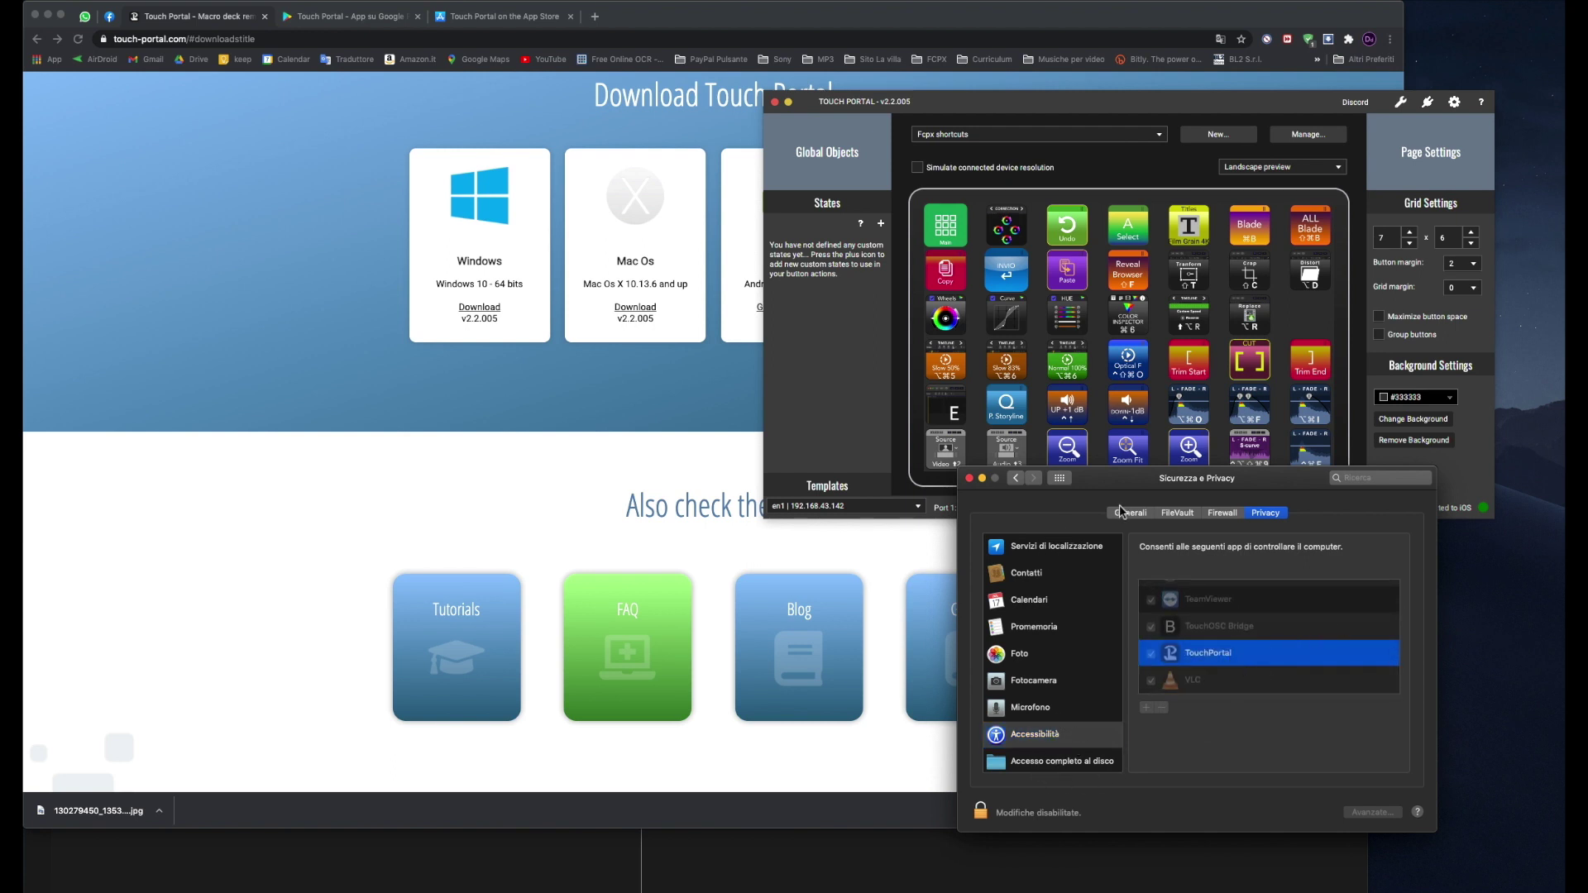
pyautogui.click(1017, 480)
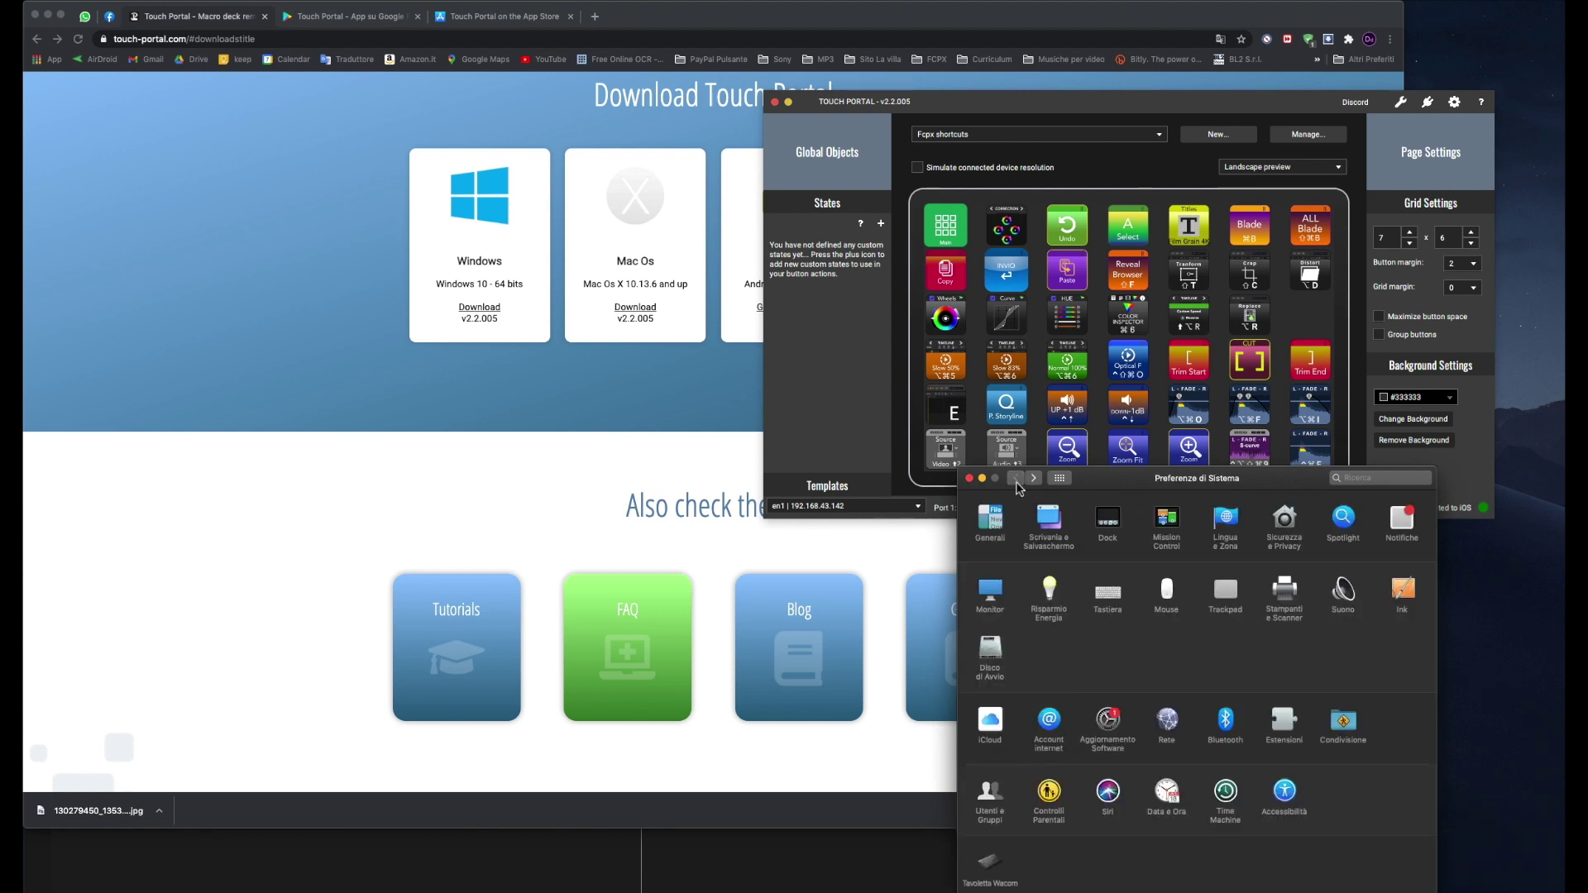
pyautogui.click(998, 799)
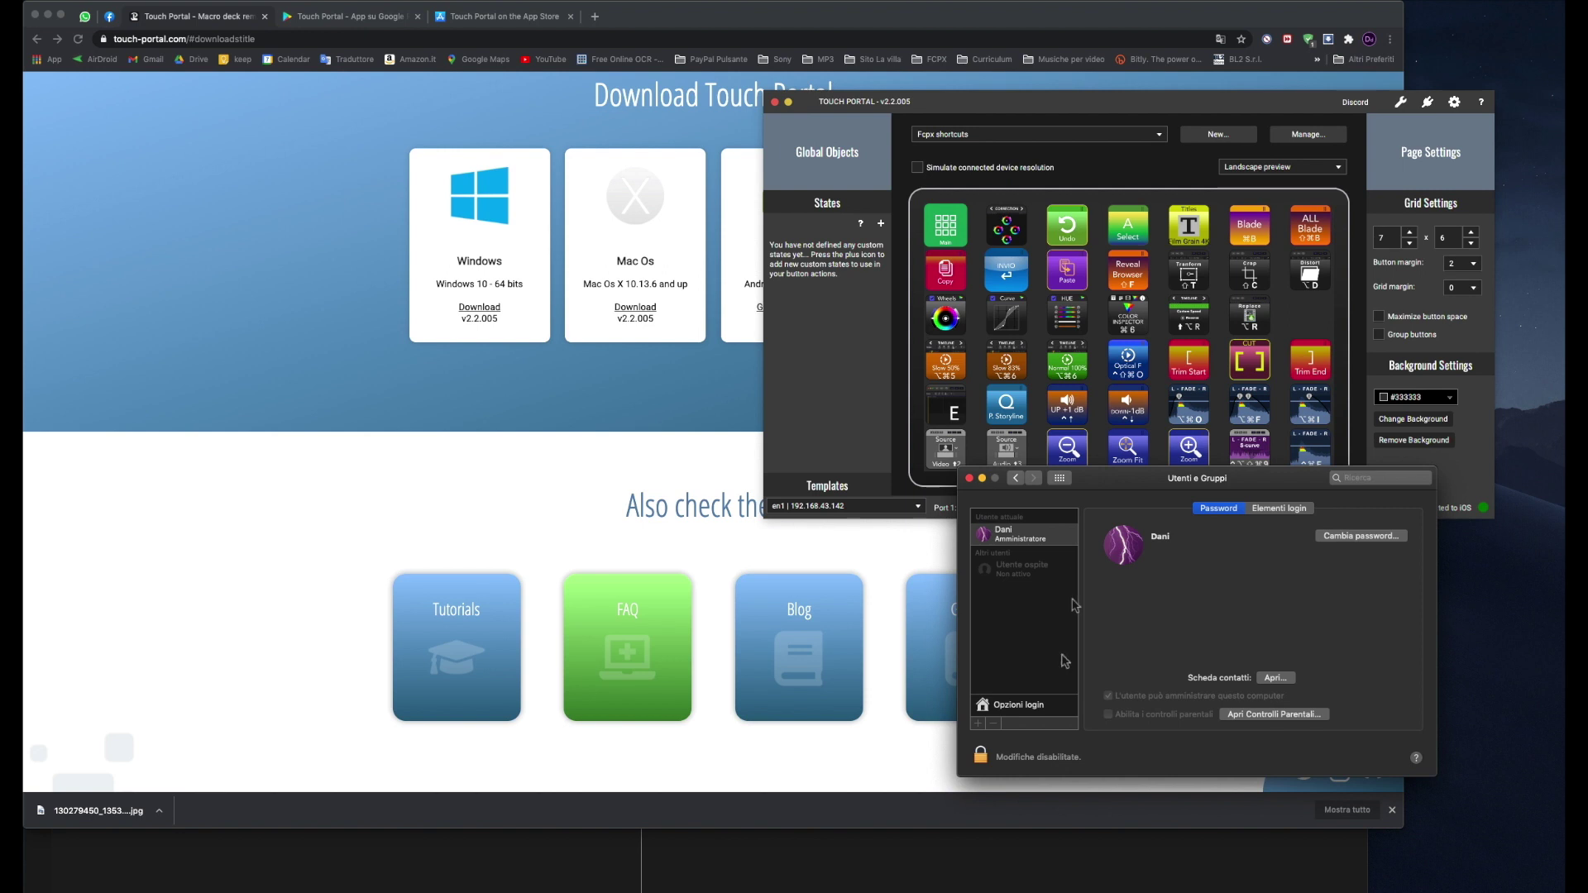
pyautogui.click(1280, 507)
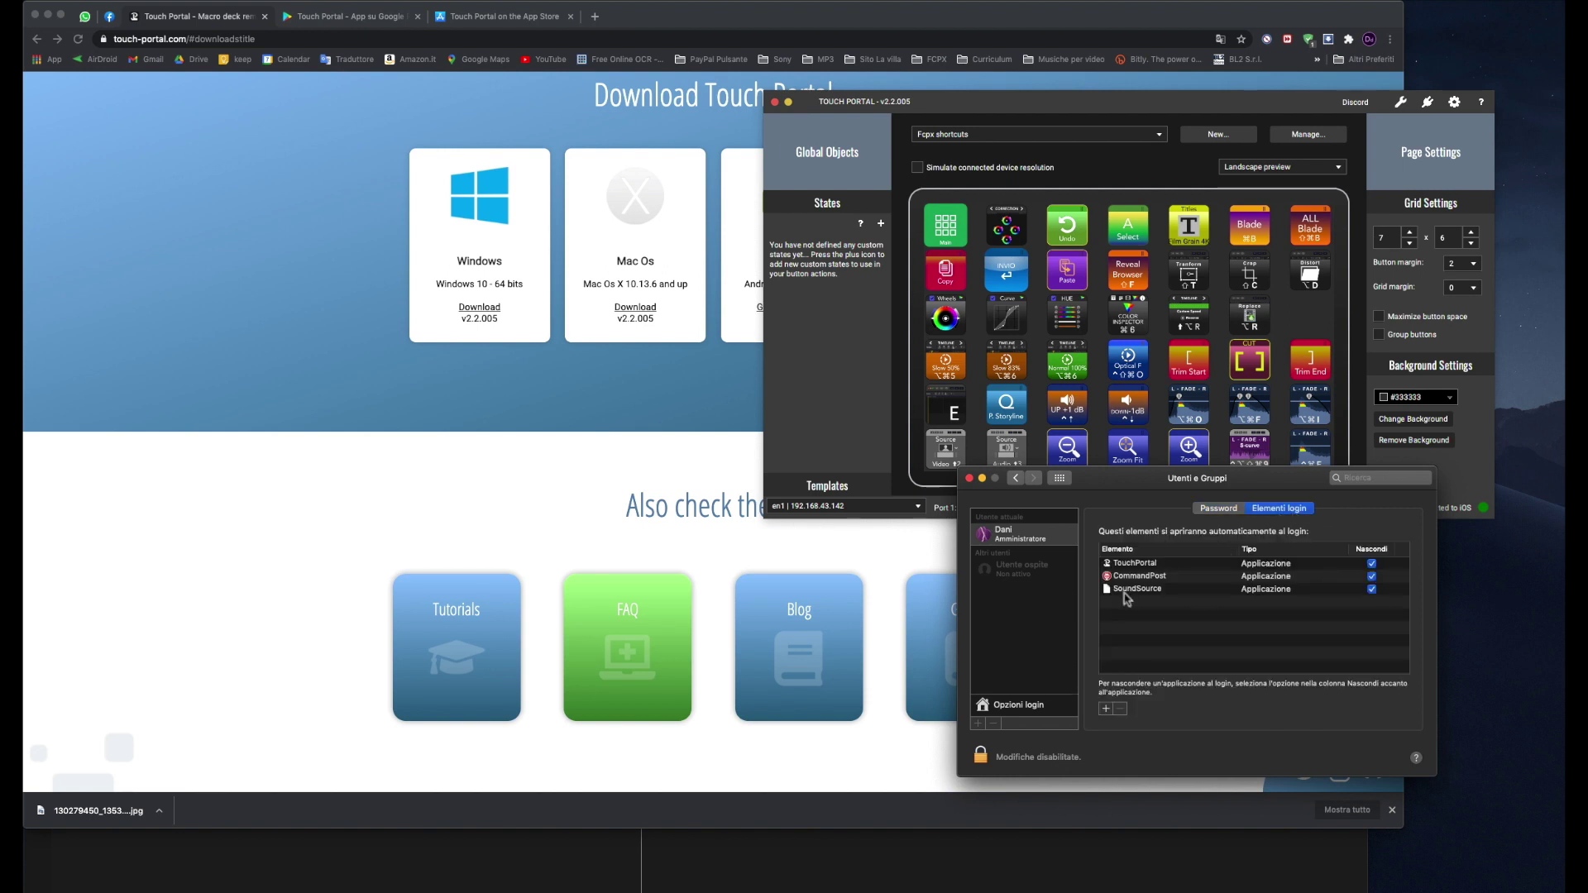
pyautogui.click(1129, 564)
pyautogui.click(1106, 709)
pyautogui.press('Escape')
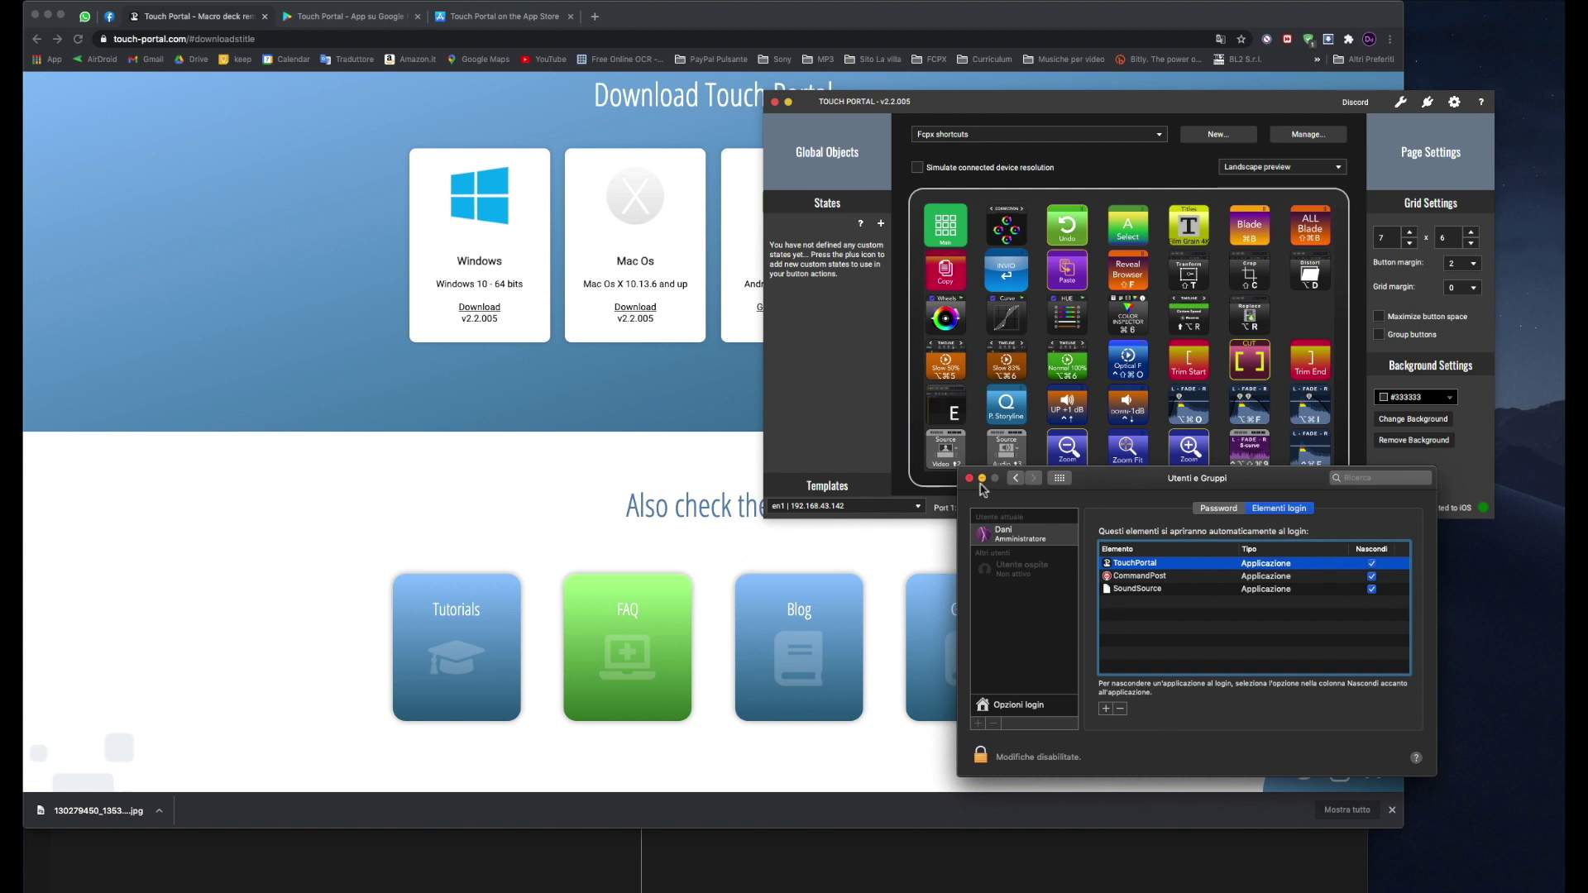
pyautogui.click(969, 479)
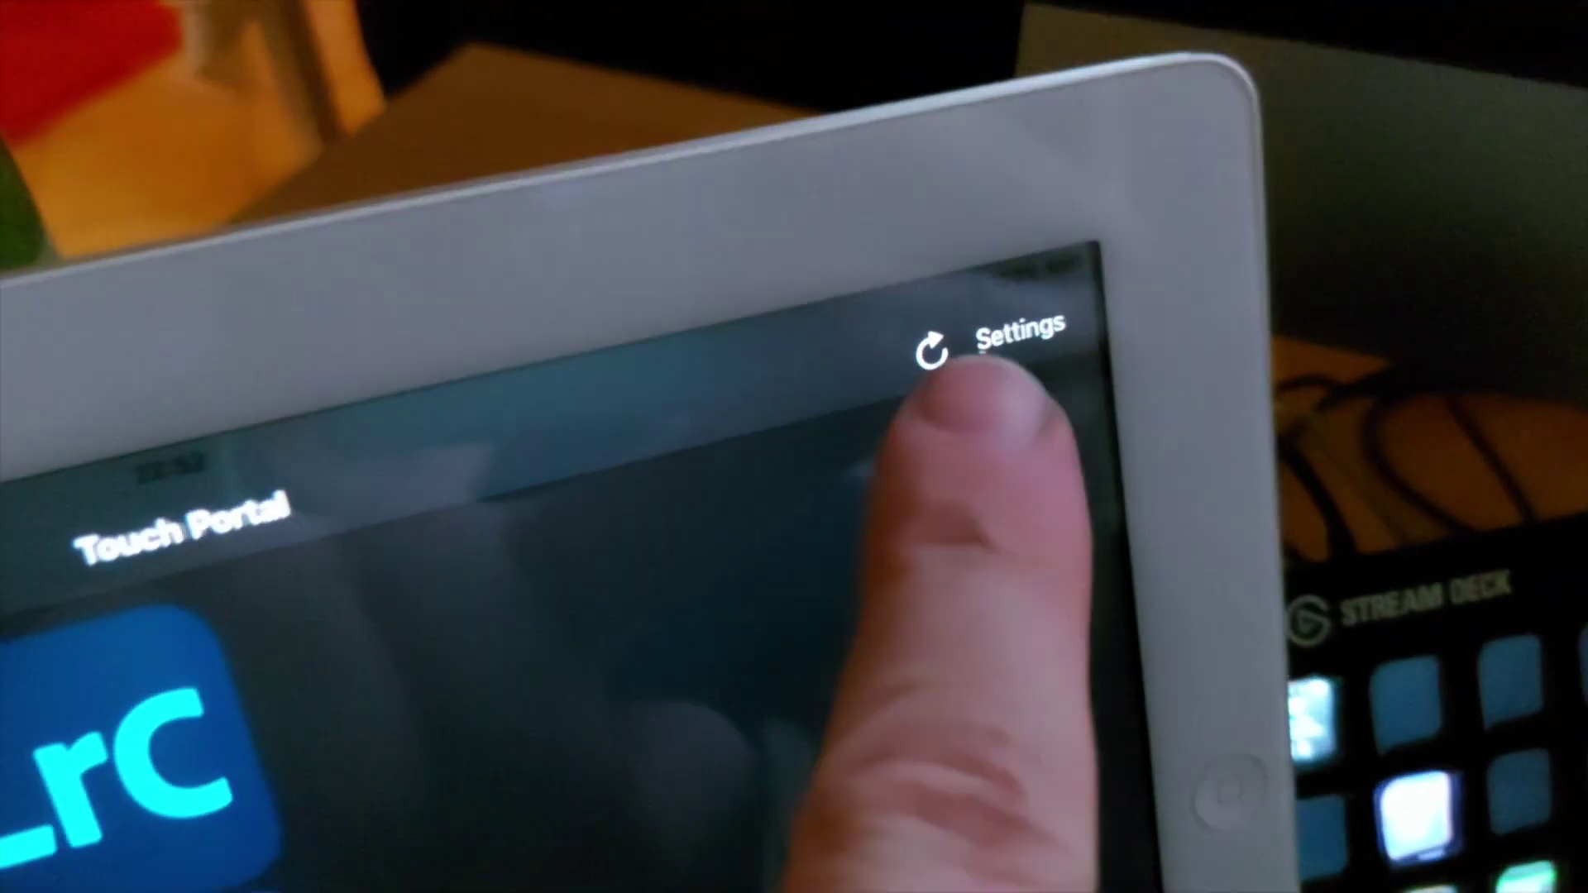
pyautogui.click(1012, 319)
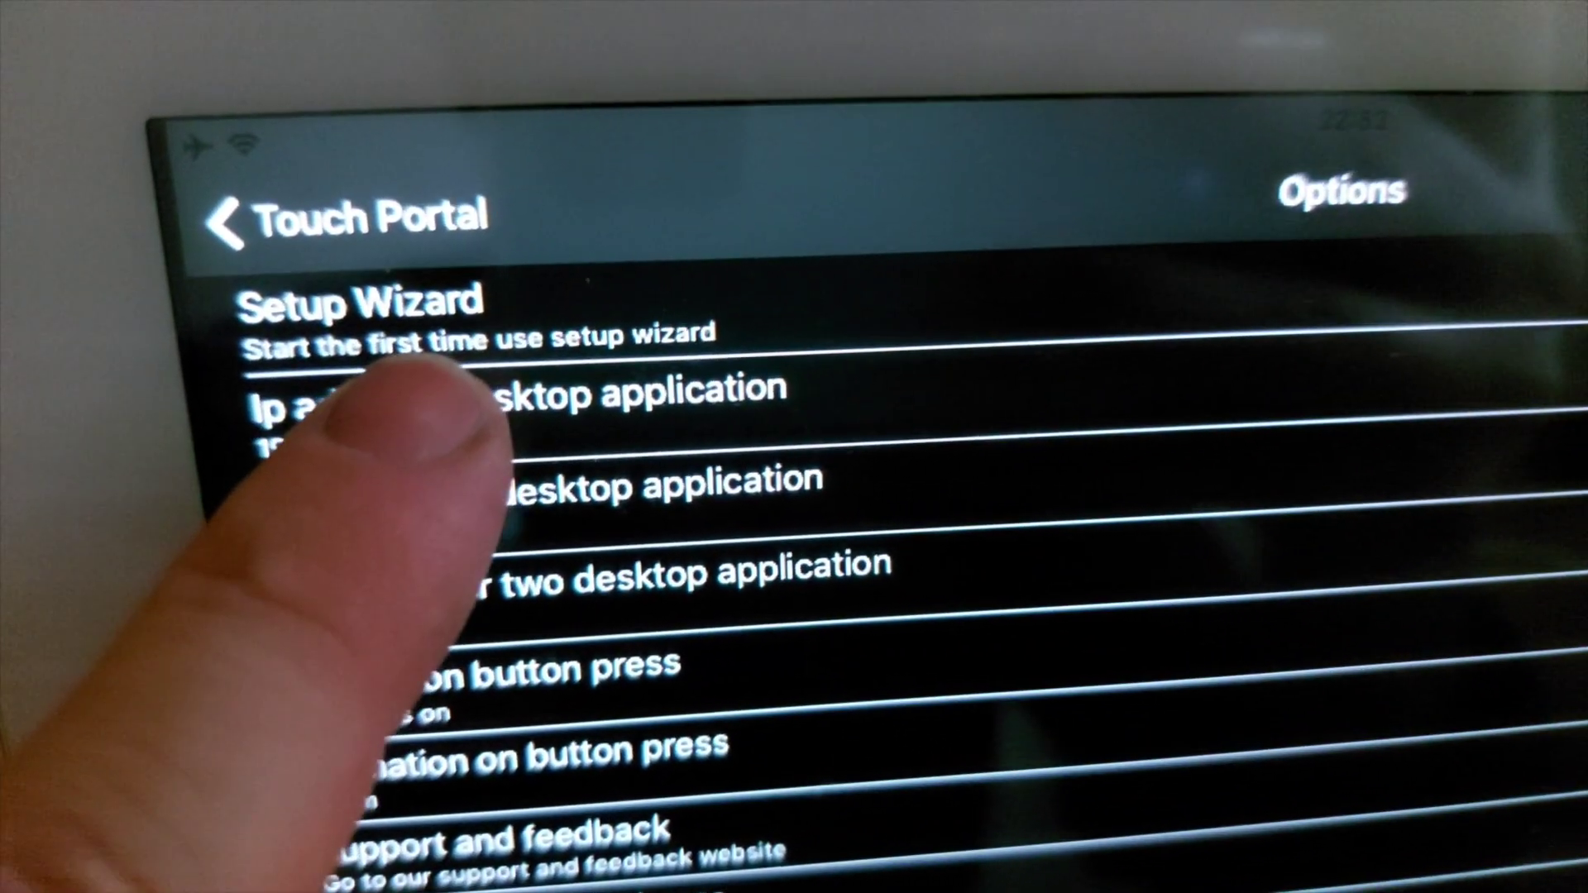
pyautogui.click(389, 357)
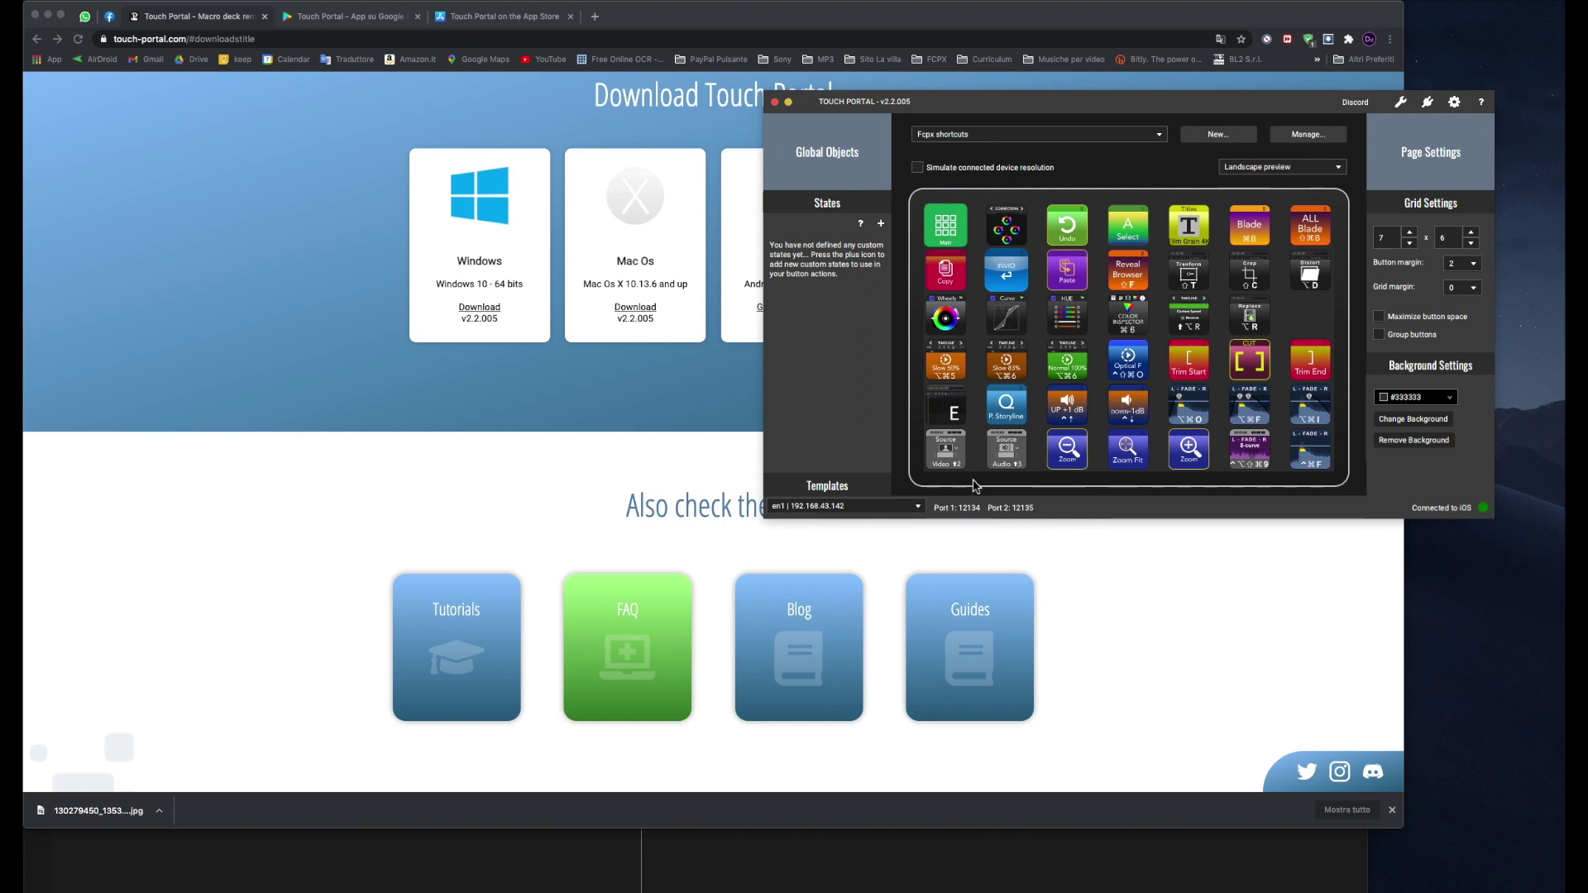
# Step: Look over the page management options, and try simulating the connected device resolution on the Fcpx shortcuts page before turning it off again
pyautogui.moveTo(1490, 517); pyautogui.dragTo(1456, 518)
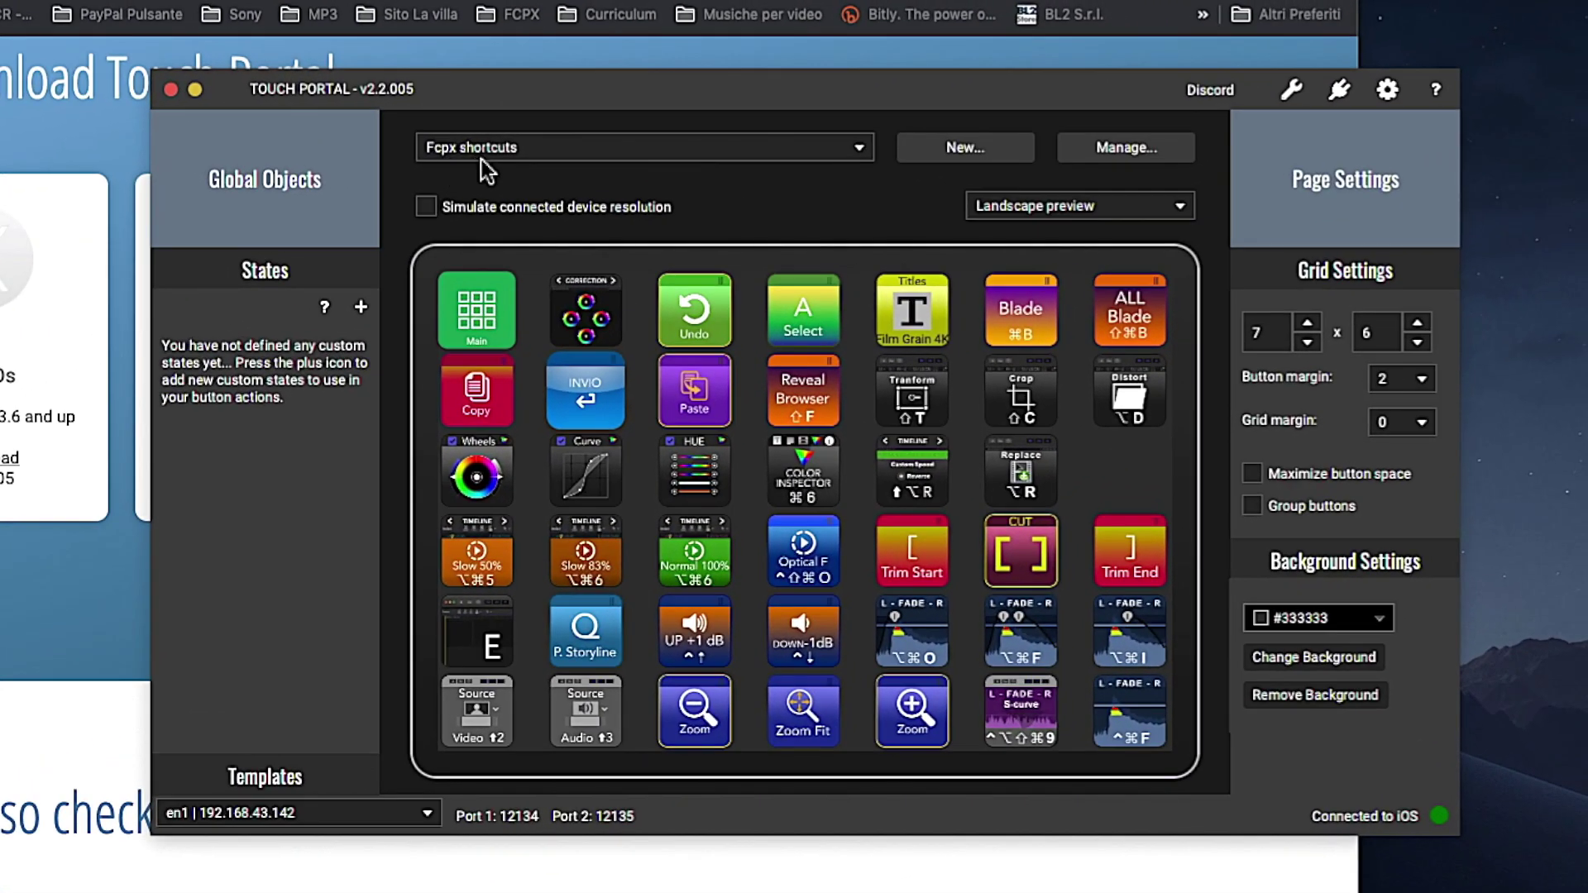
pyautogui.click(1120, 155)
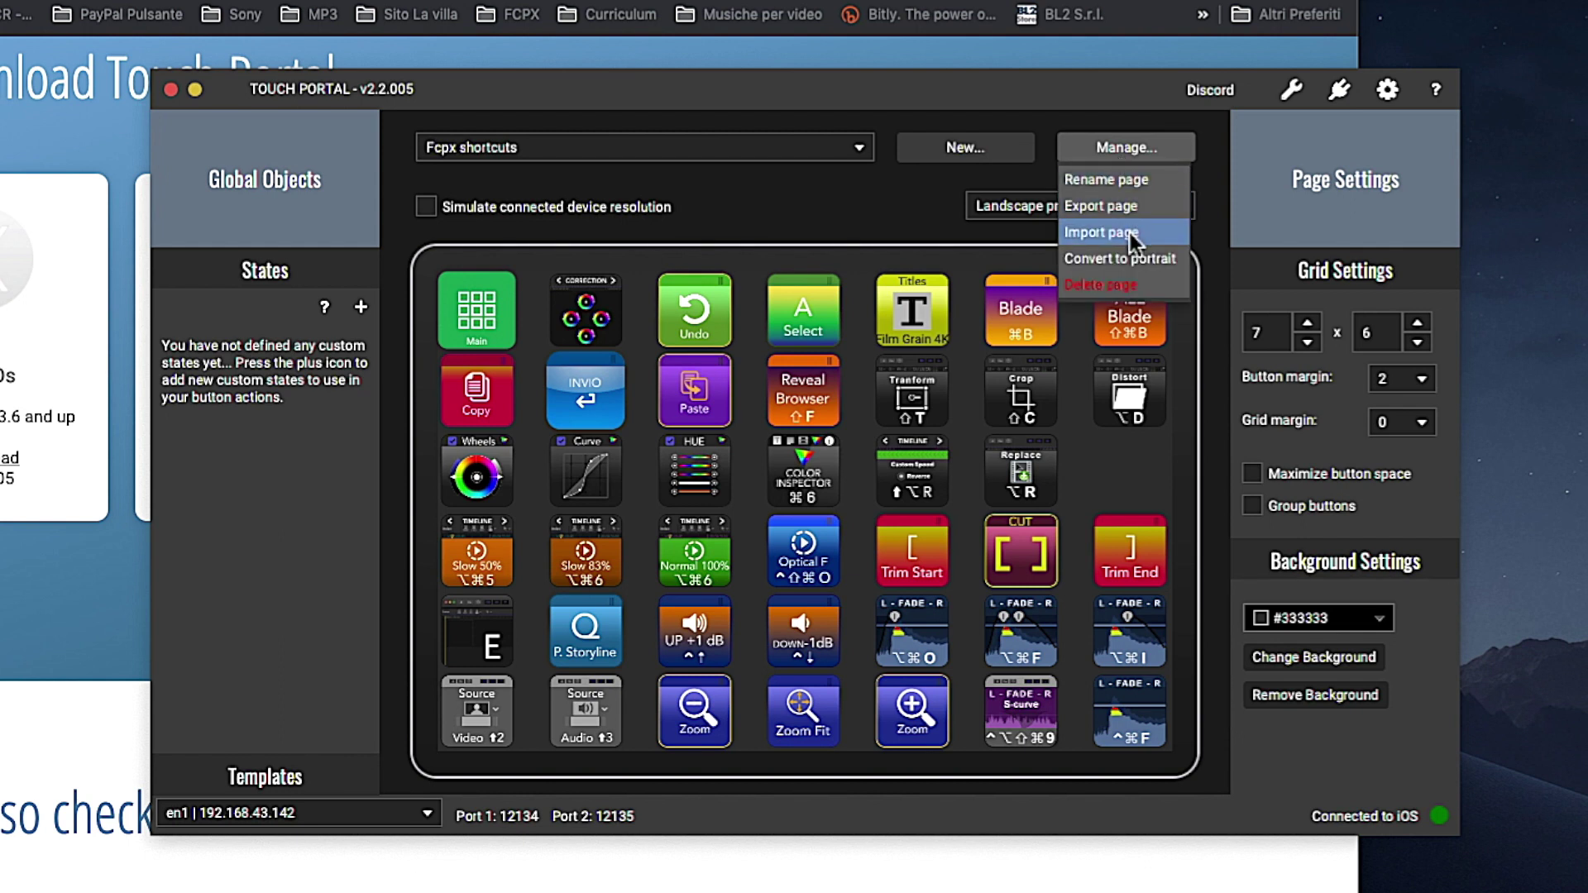
pyautogui.click(839, 216)
pyautogui.click(654, 206)
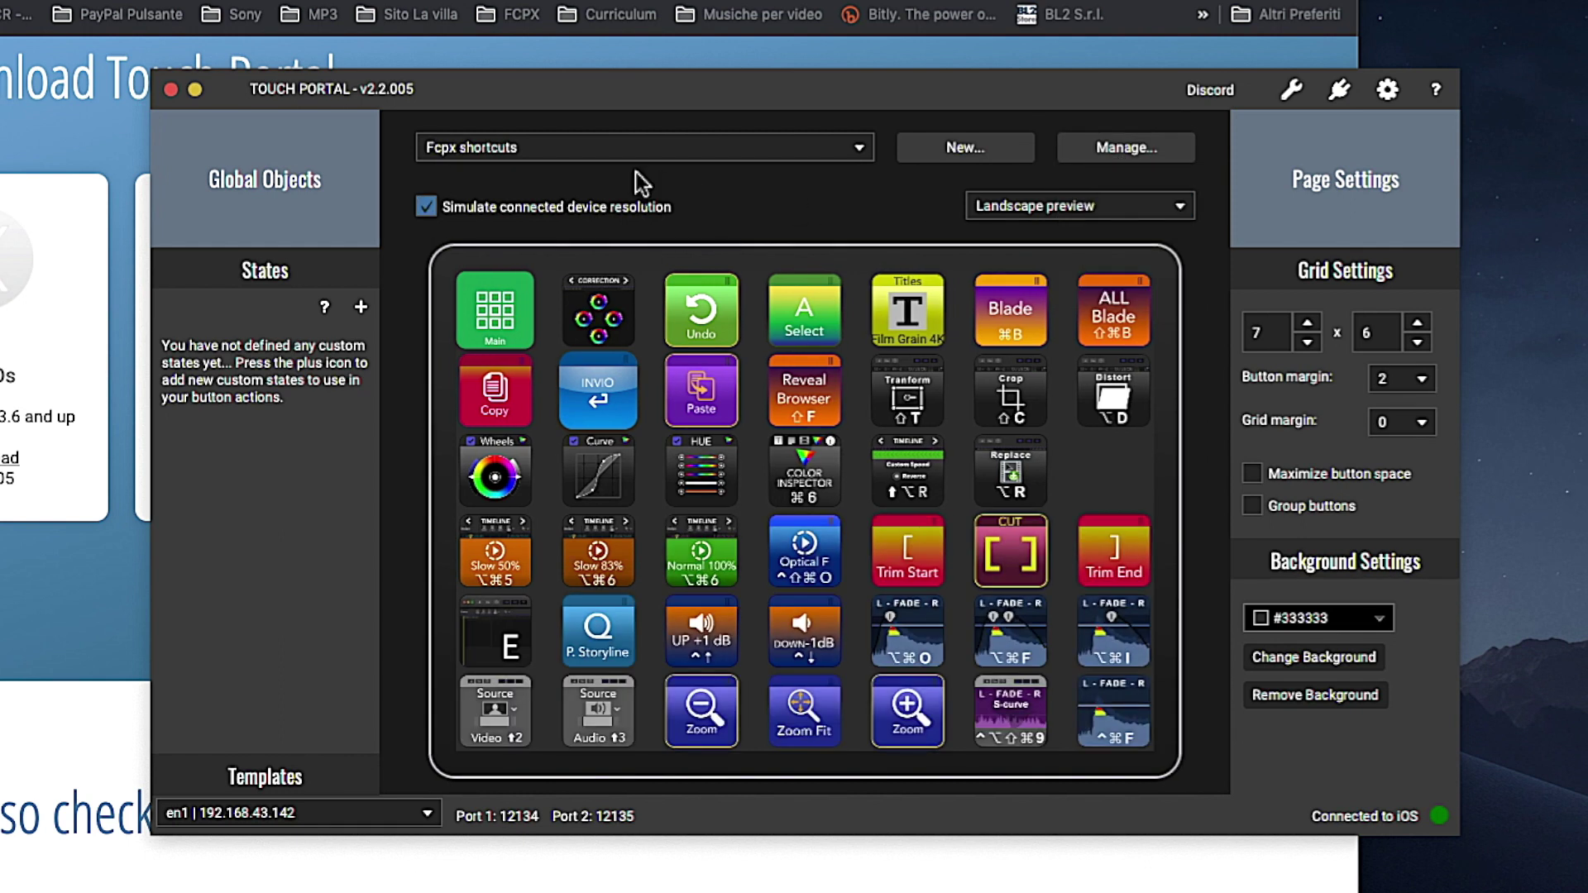
pyautogui.click(595, 207)
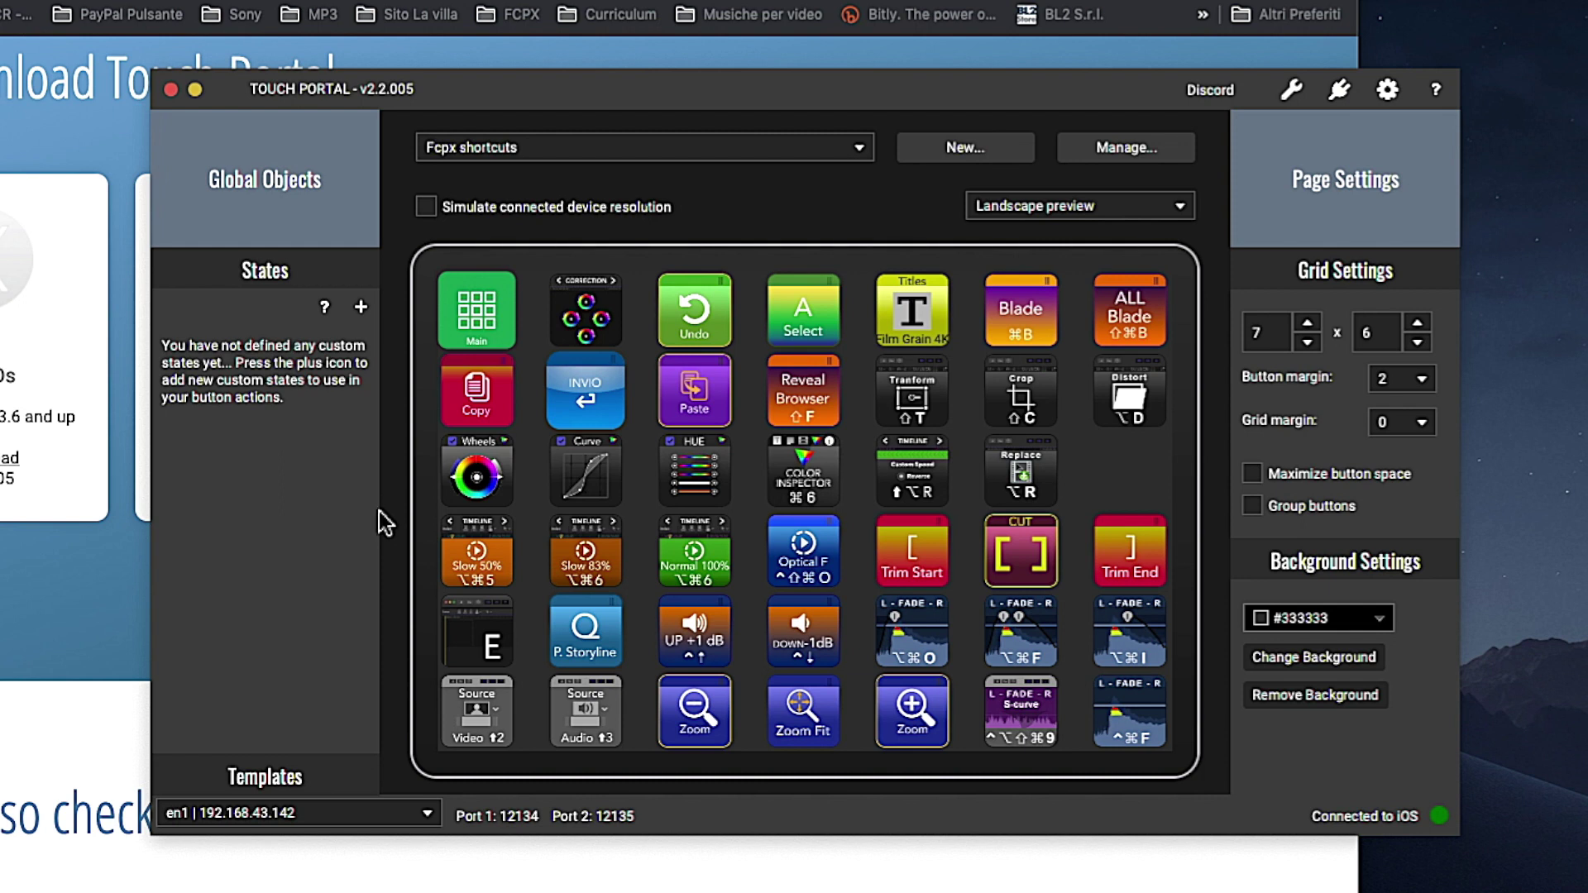
# Step: View the button layouts of the FCP_Clip, FCP_Mark and FCP_Window pages in Touch Portal
pyautogui.click(854, 150)
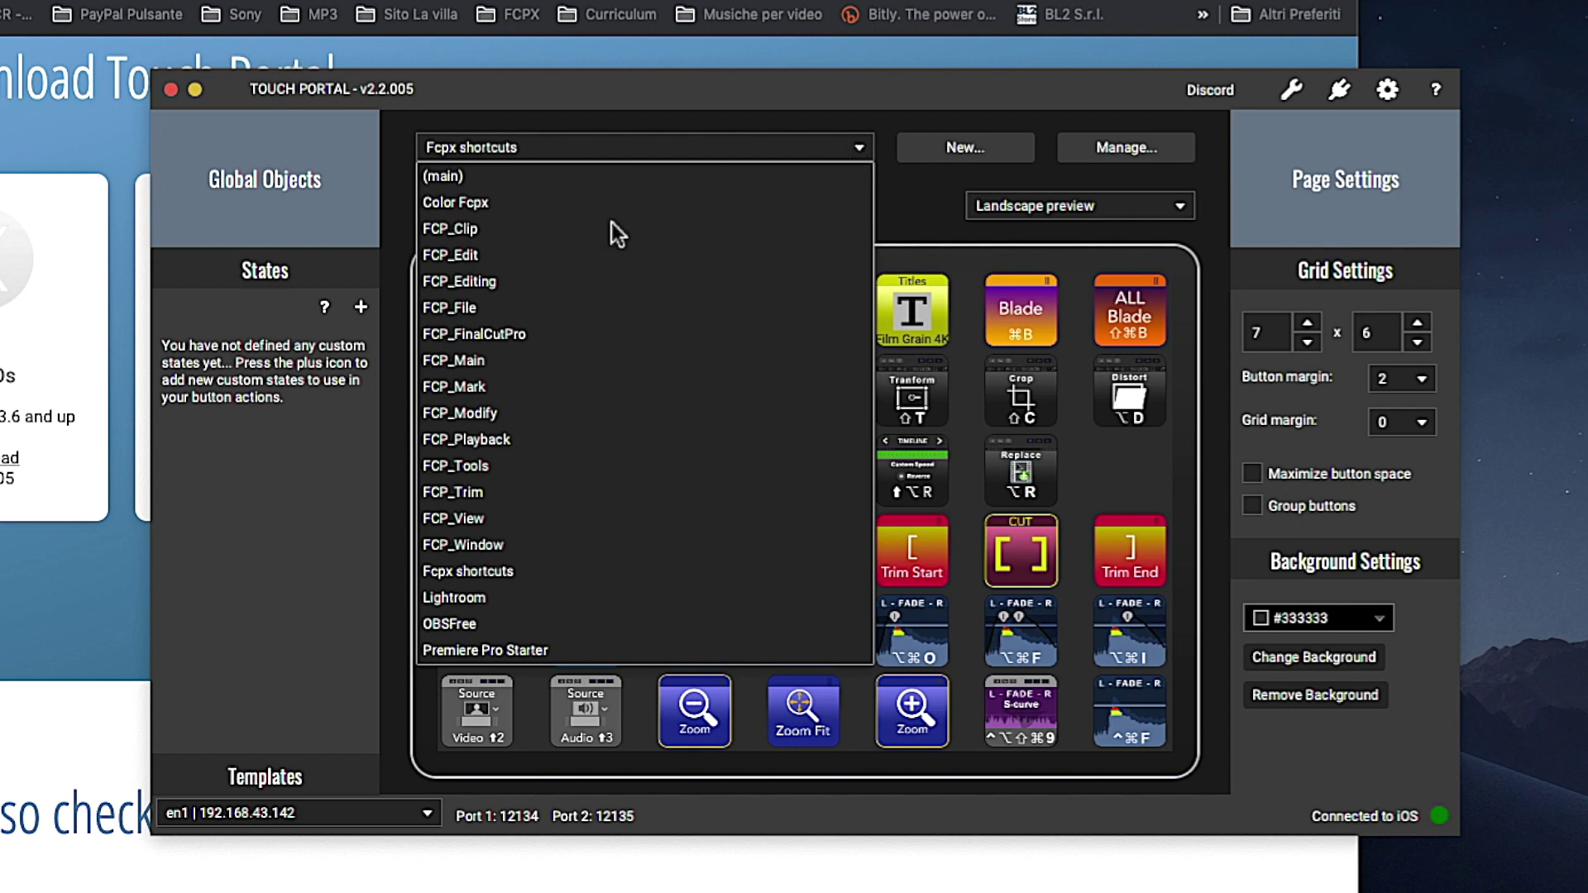
pyautogui.click(553, 233)
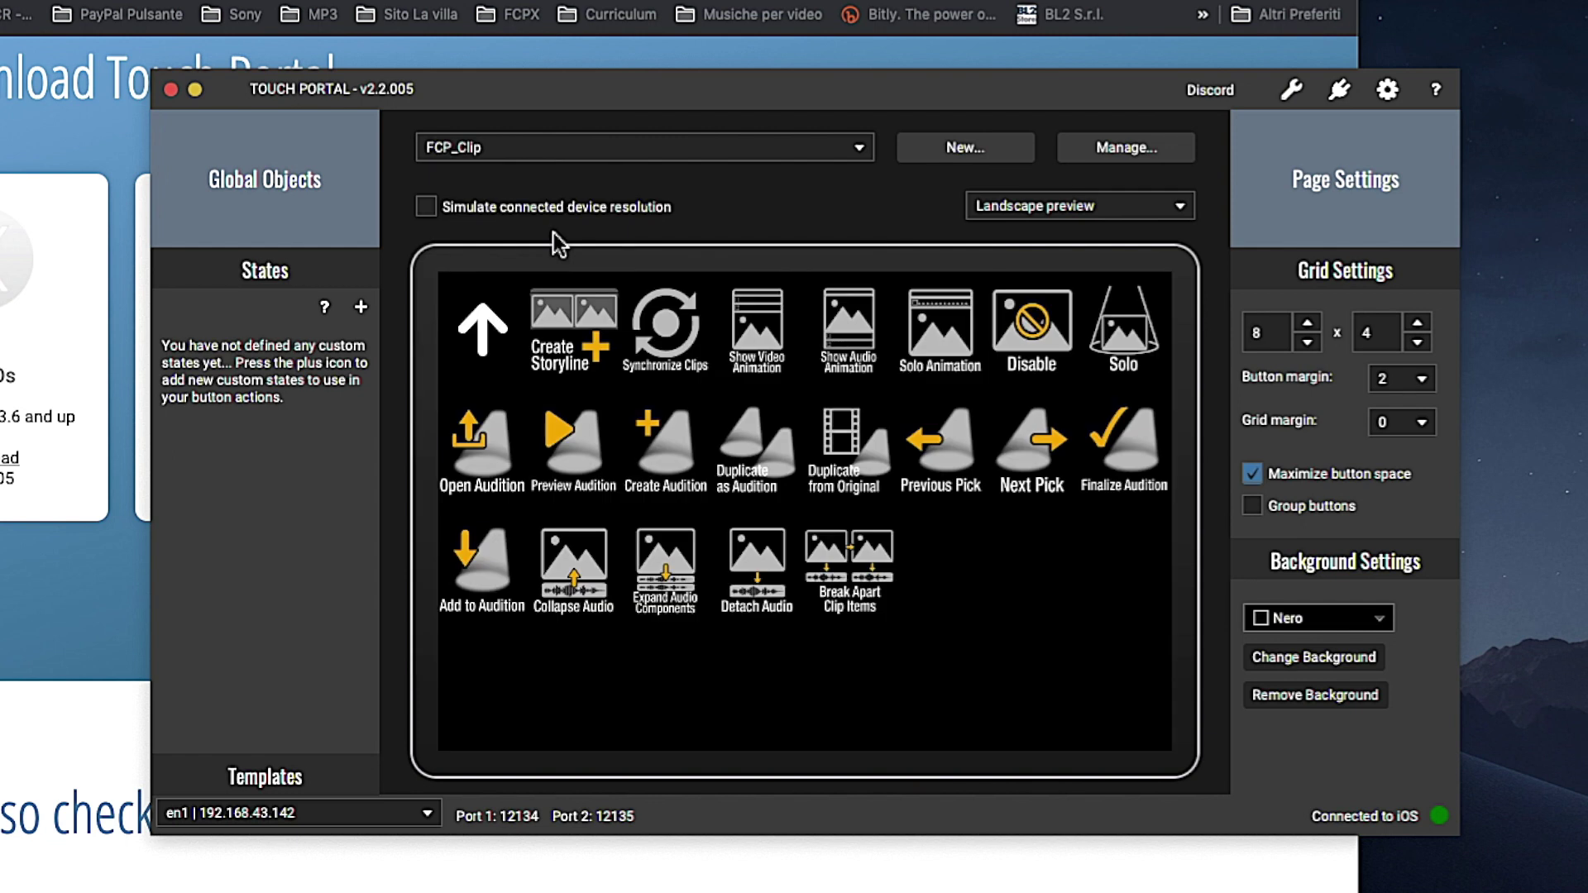
pyautogui.click(596, 153)
pyautogui.click(506, 394)
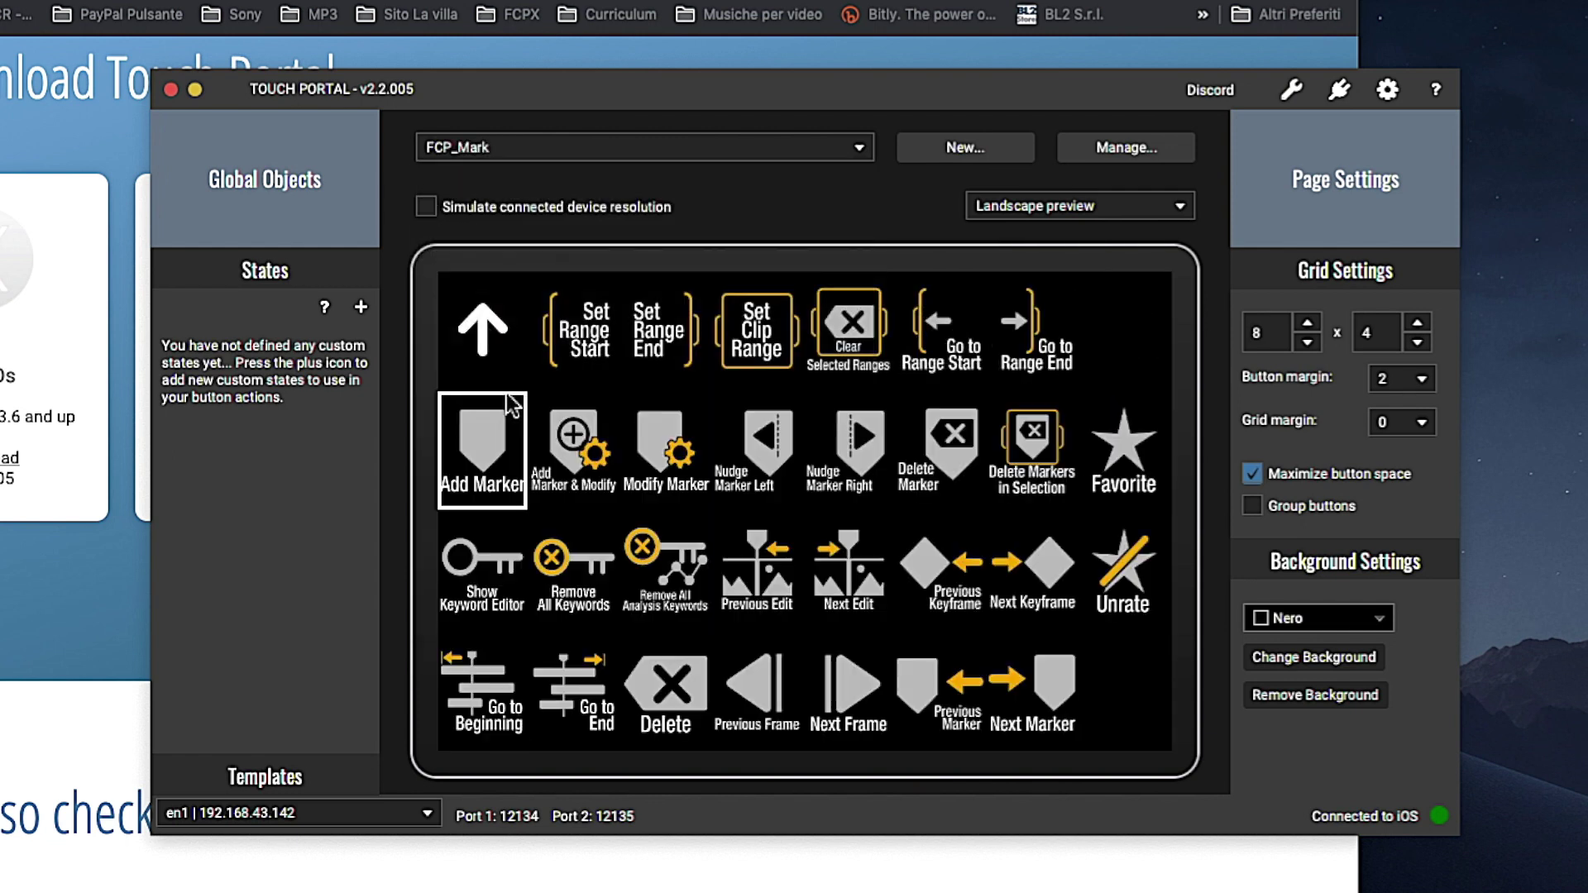
pyautogui.click(605, 143)
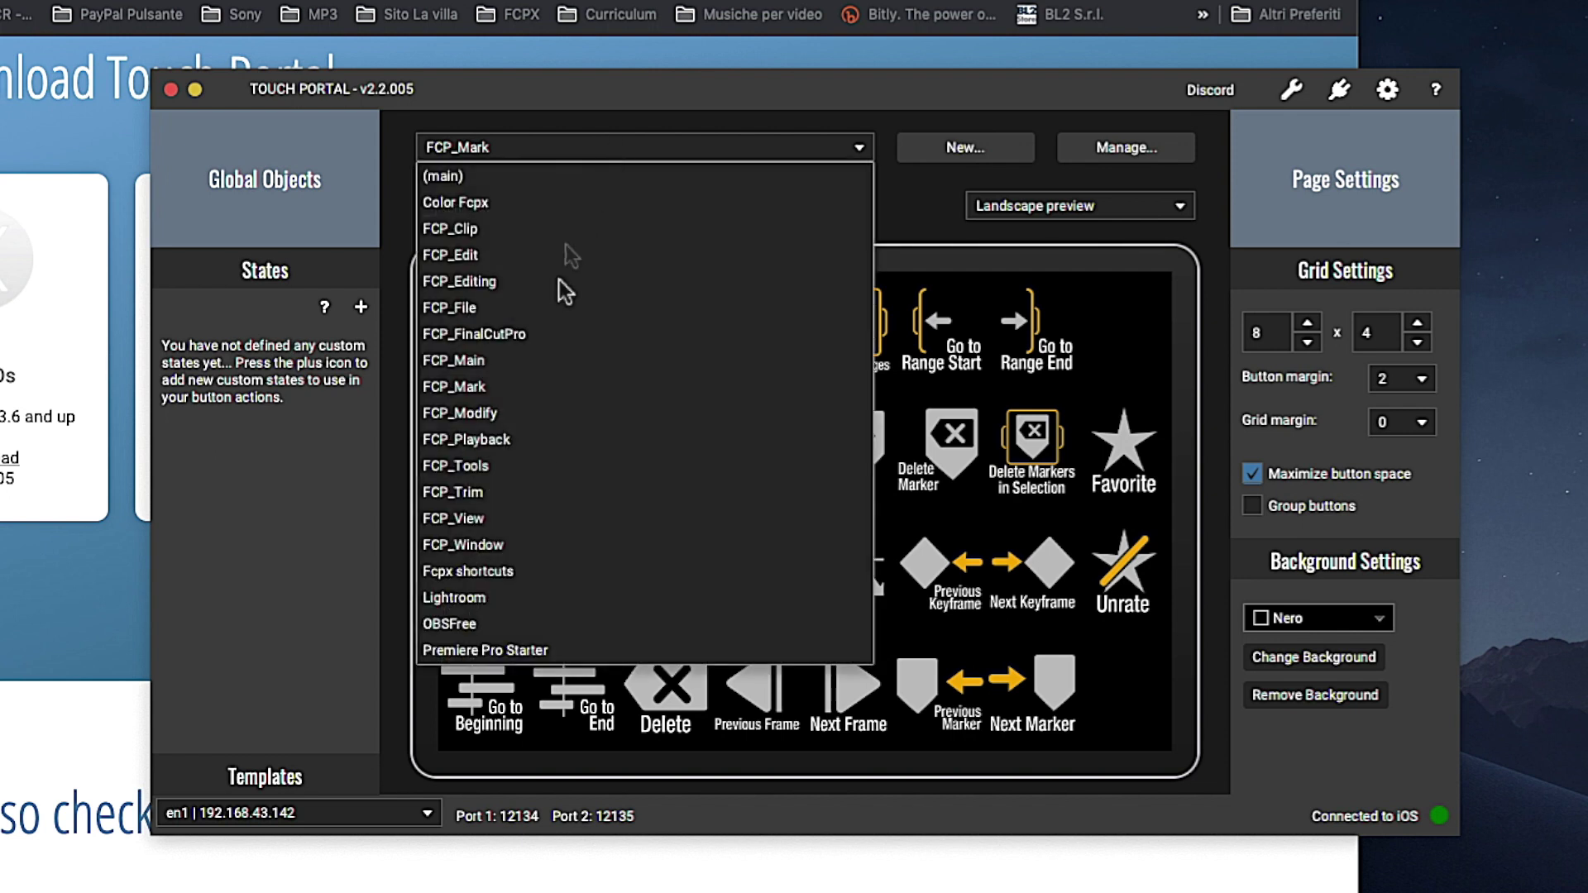
pyautogui.click(543, 544)
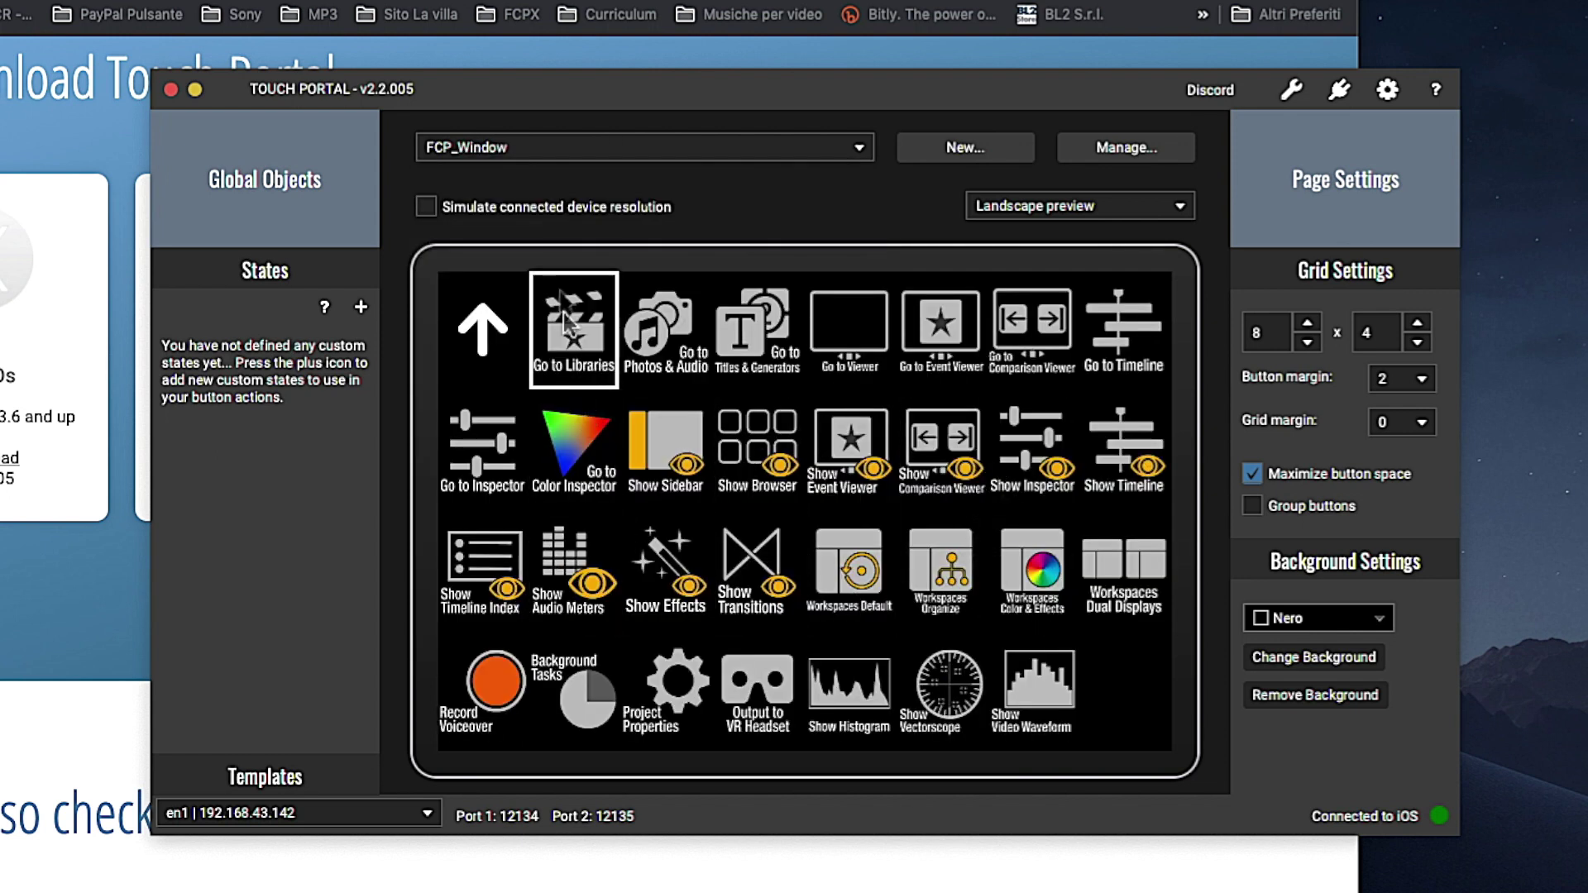
# Step: Open the (main) page and delete its green Fcpx Speed 100% button
pyautogui.click(558, 151)
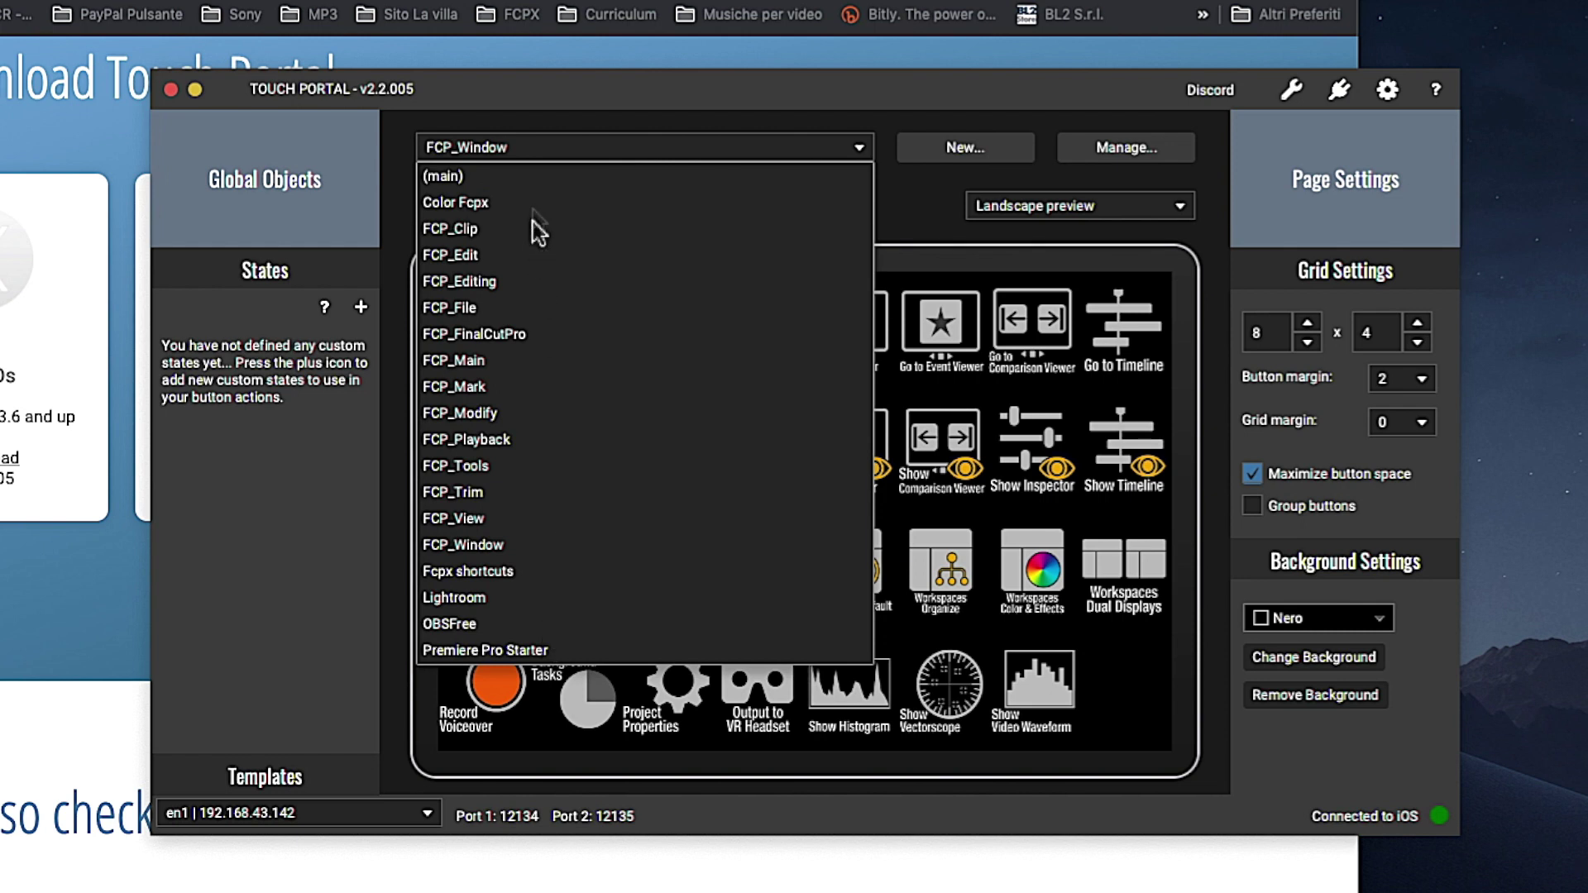
pyautogui.click(518, 178)
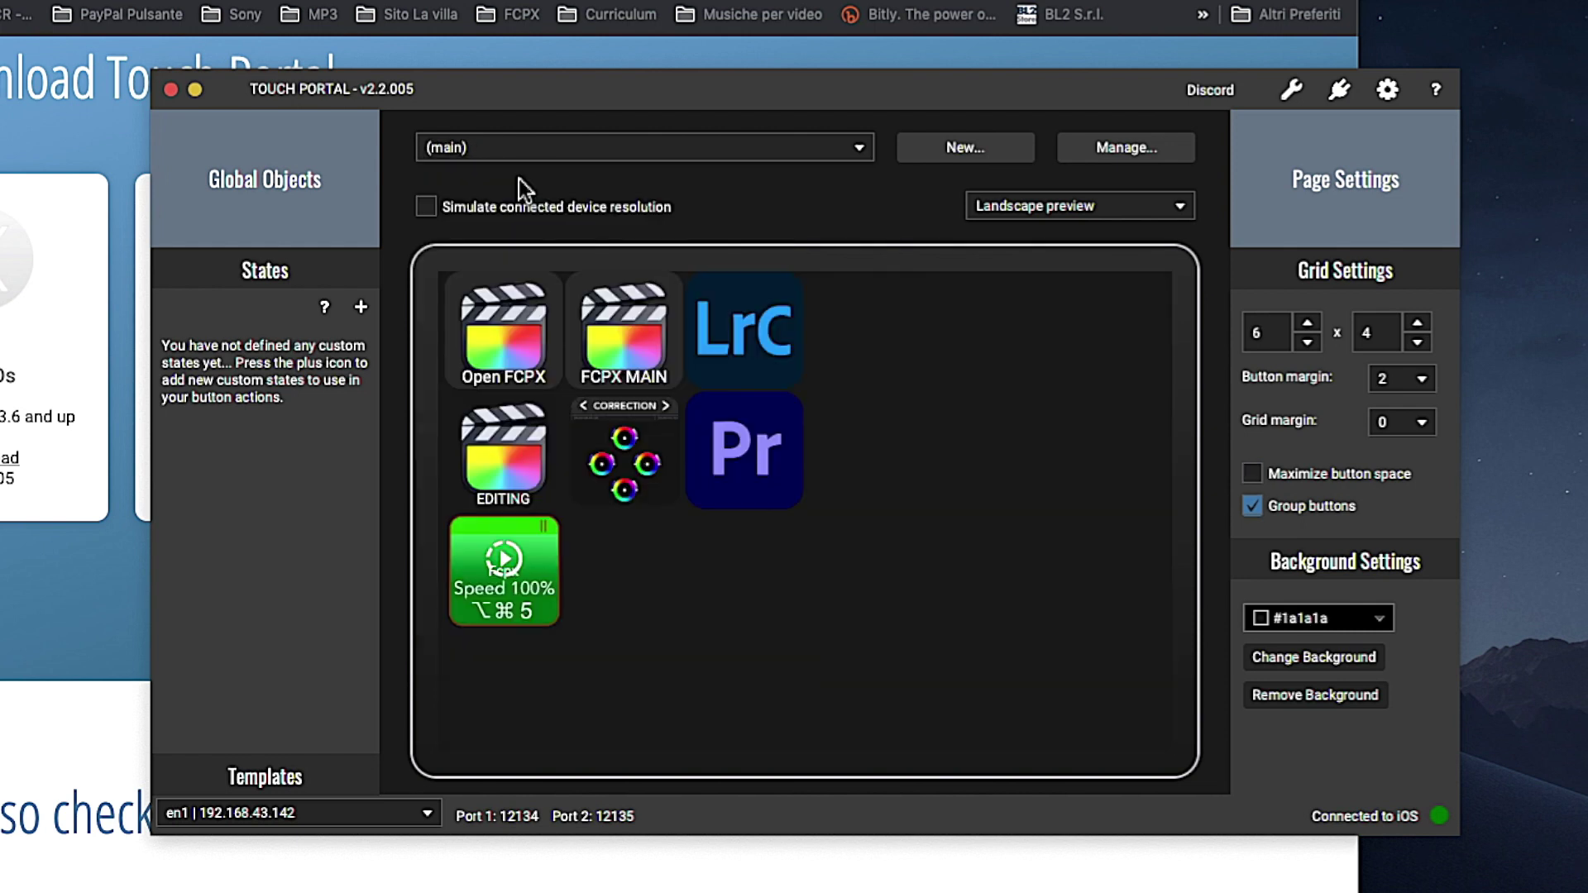
pyautogui.click(619, 159)
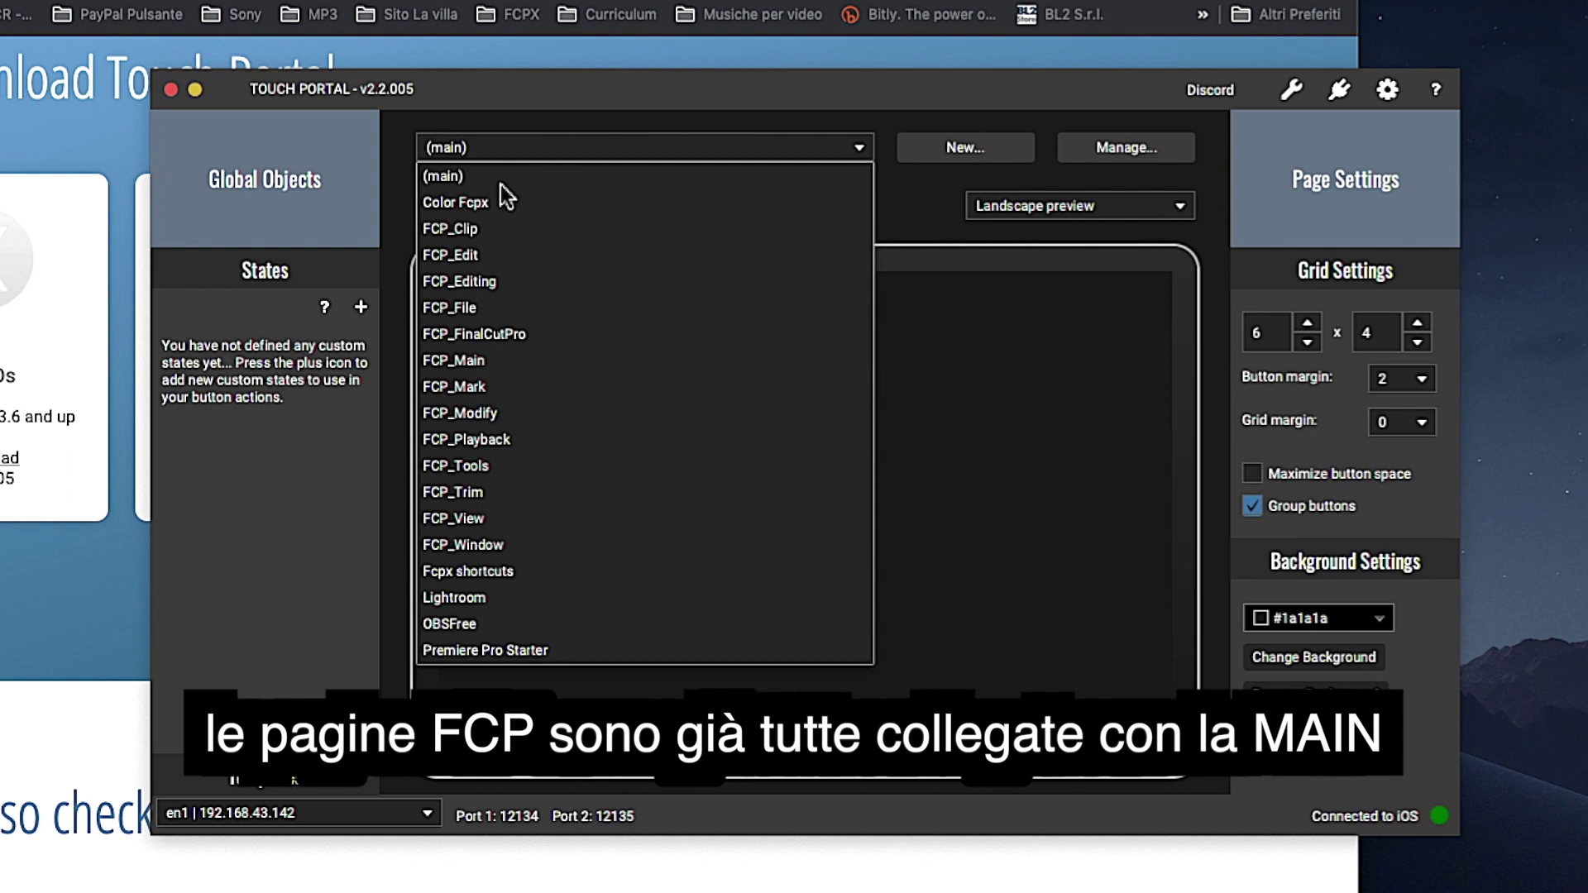
pyautogui.click(506, 102)
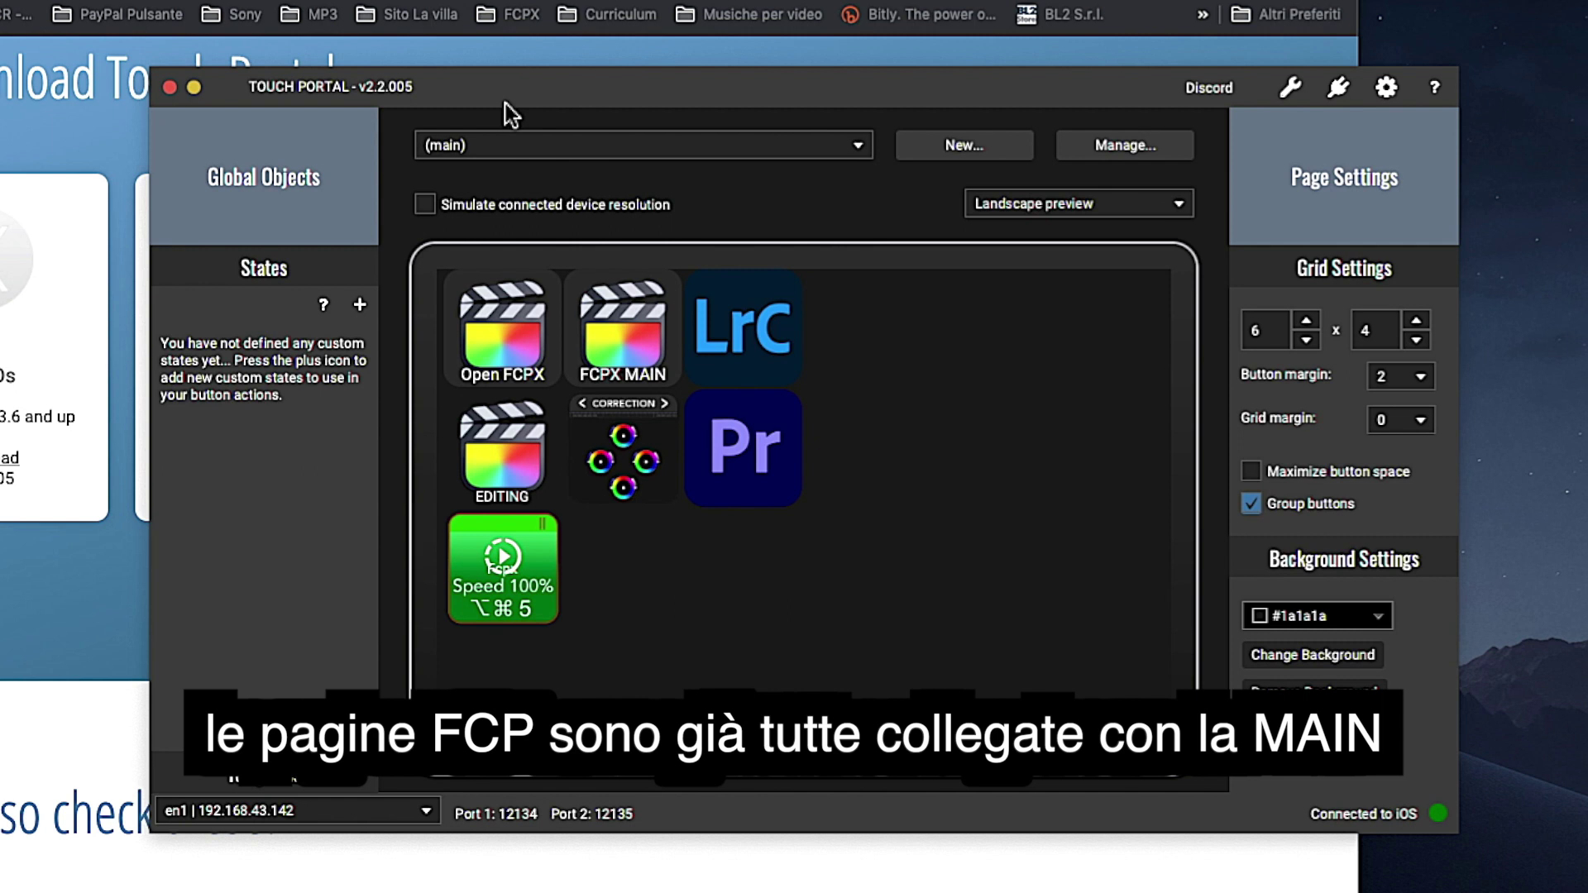
pyautogui.doubleClick(547, 590)
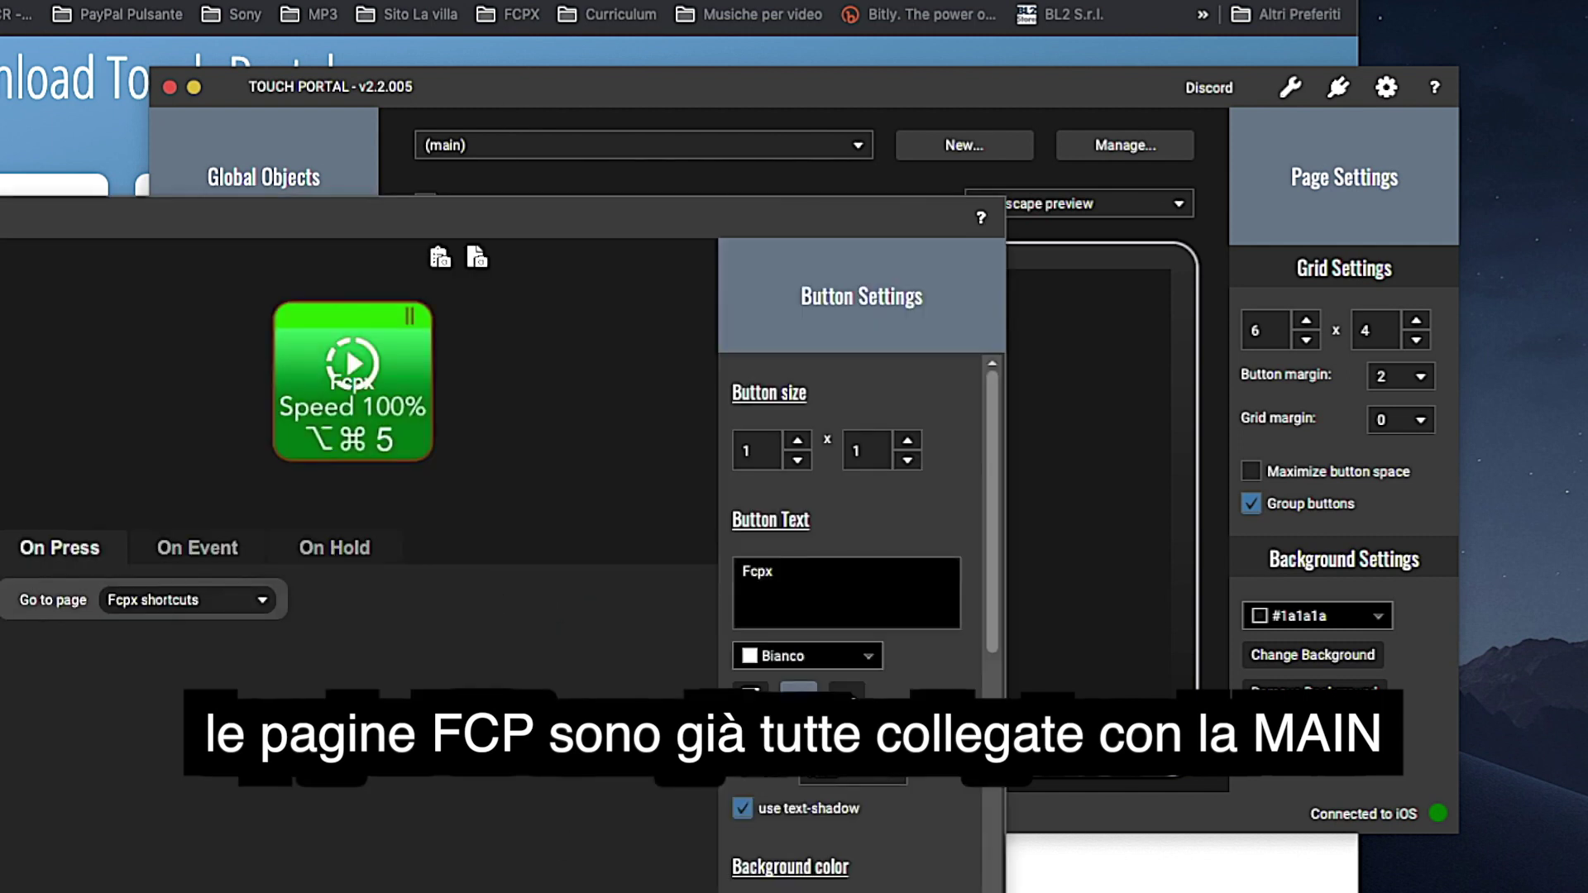
pyautogui.press('Escape')
pyautogui.rightClick(501, 614)
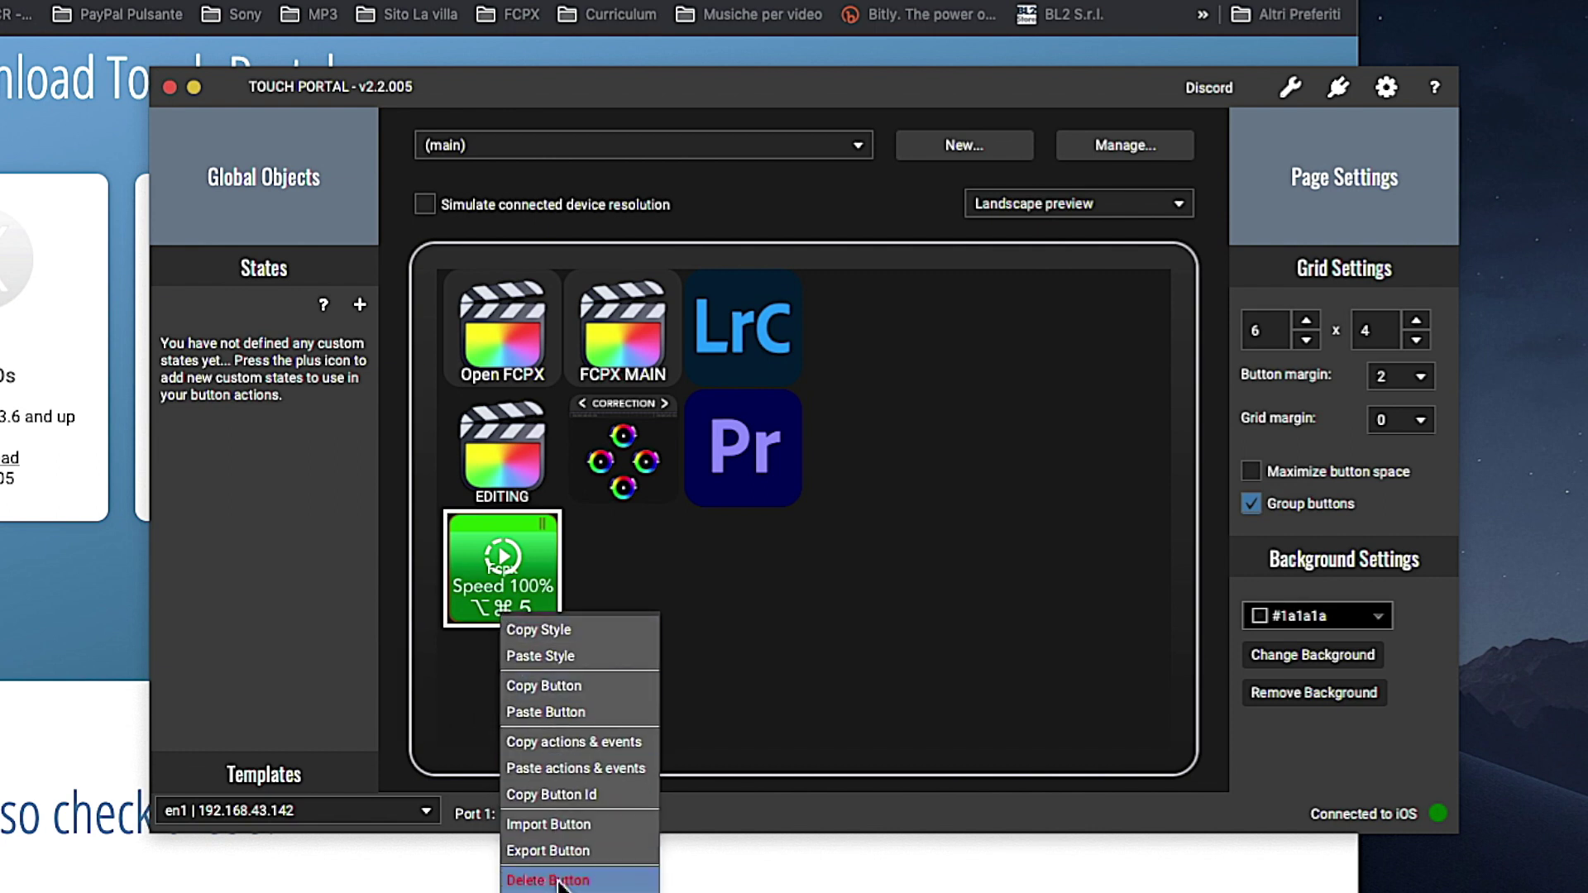
pyautogui.click(556, 880)
pyautogui.click(498, 534)
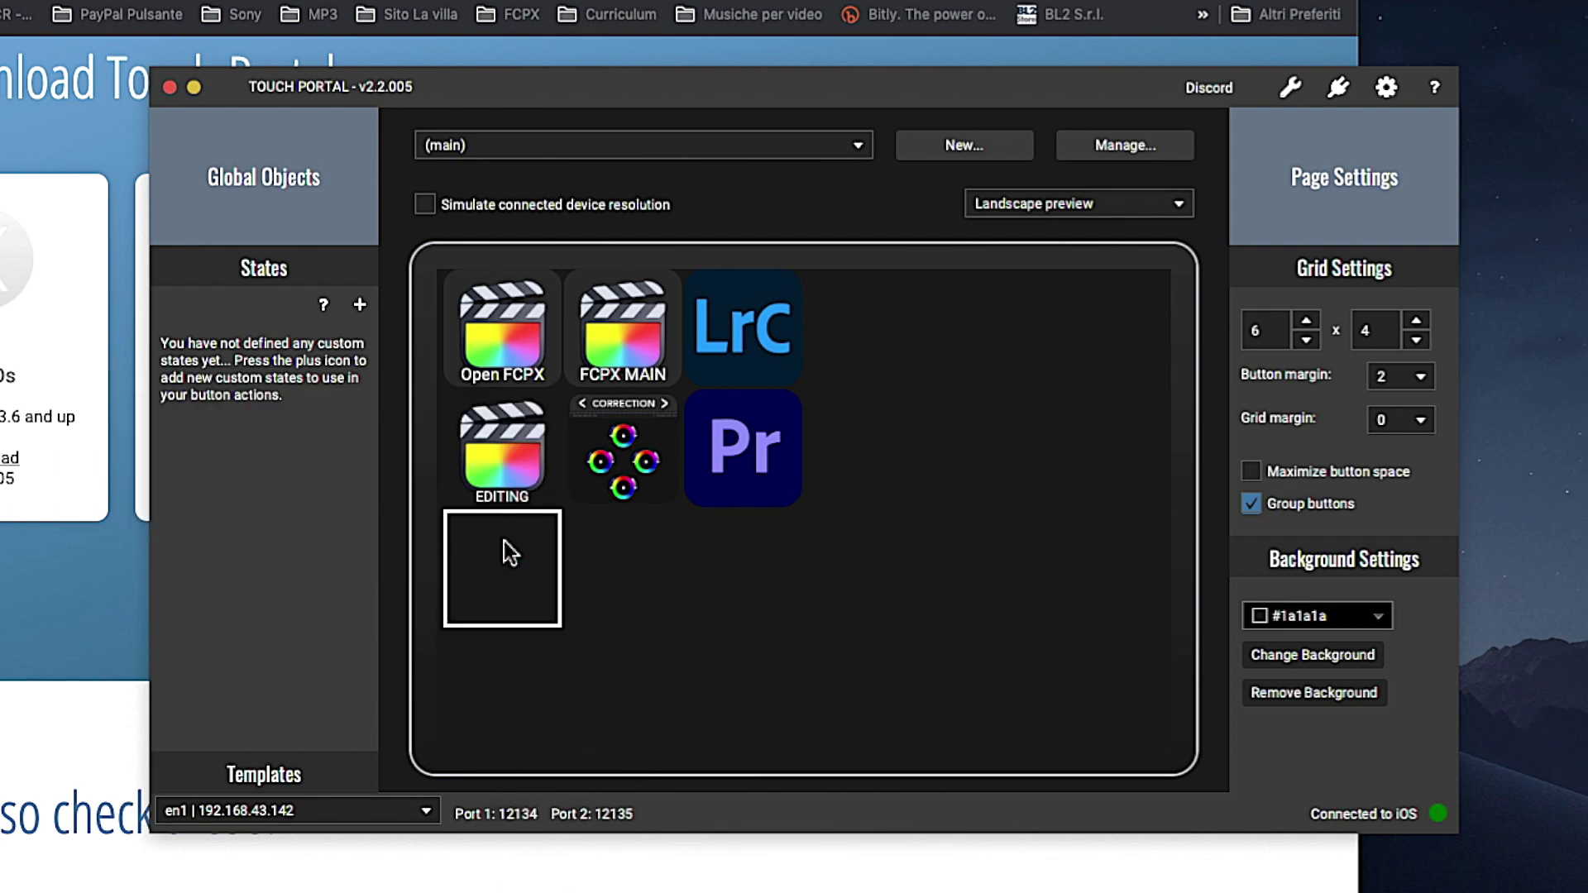
# Step: View the Fcpx shortcuts page and return to the (main) page
pyautogui.click(519, 144)
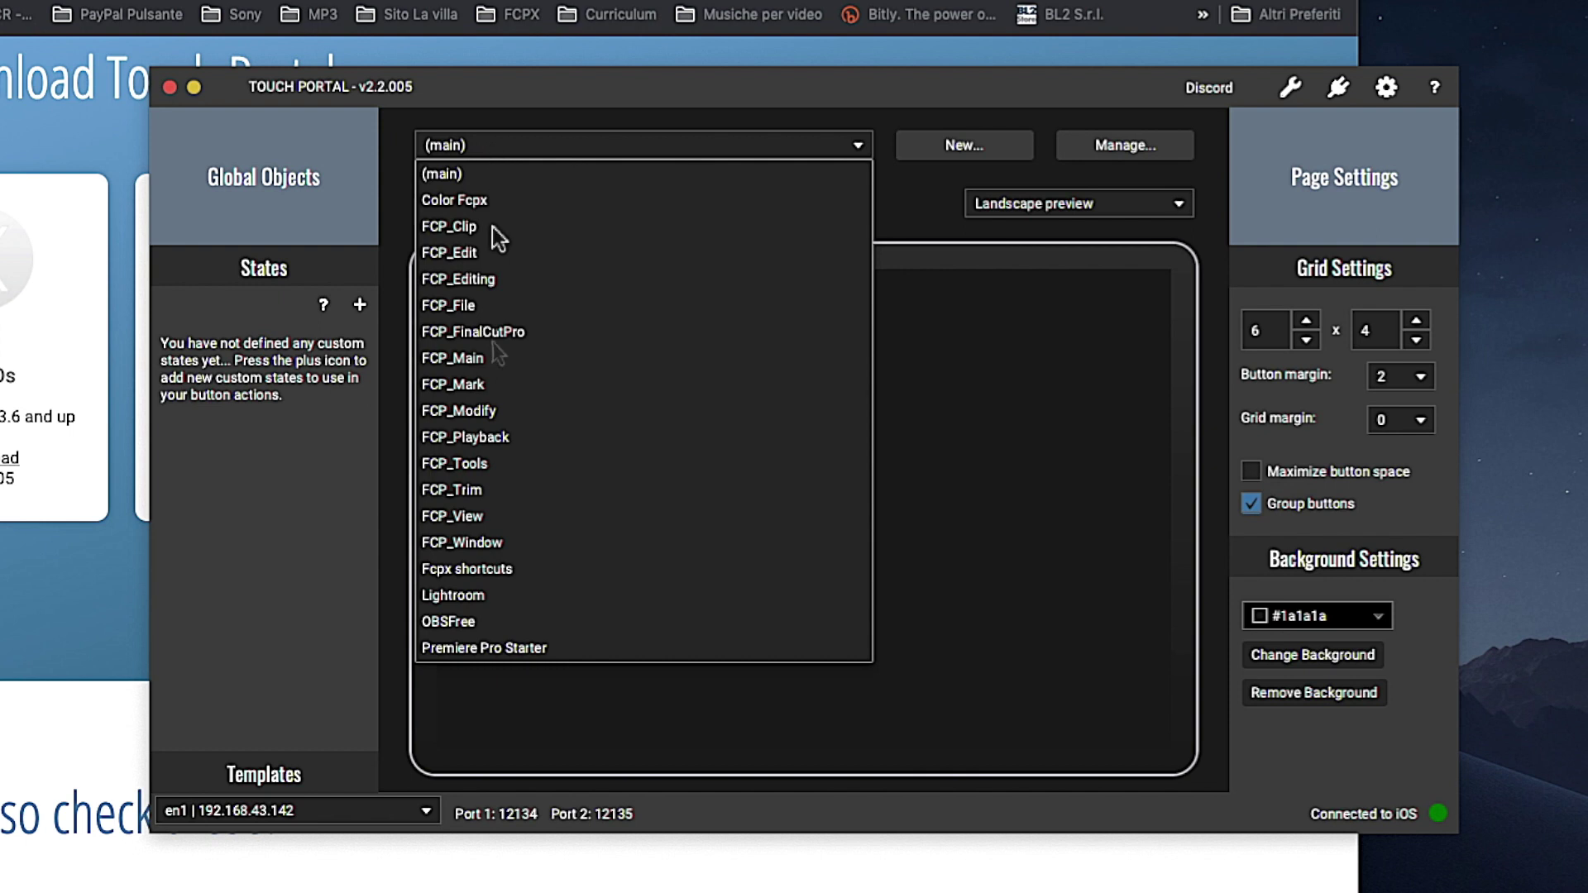
pyautogui.click(487, 570)
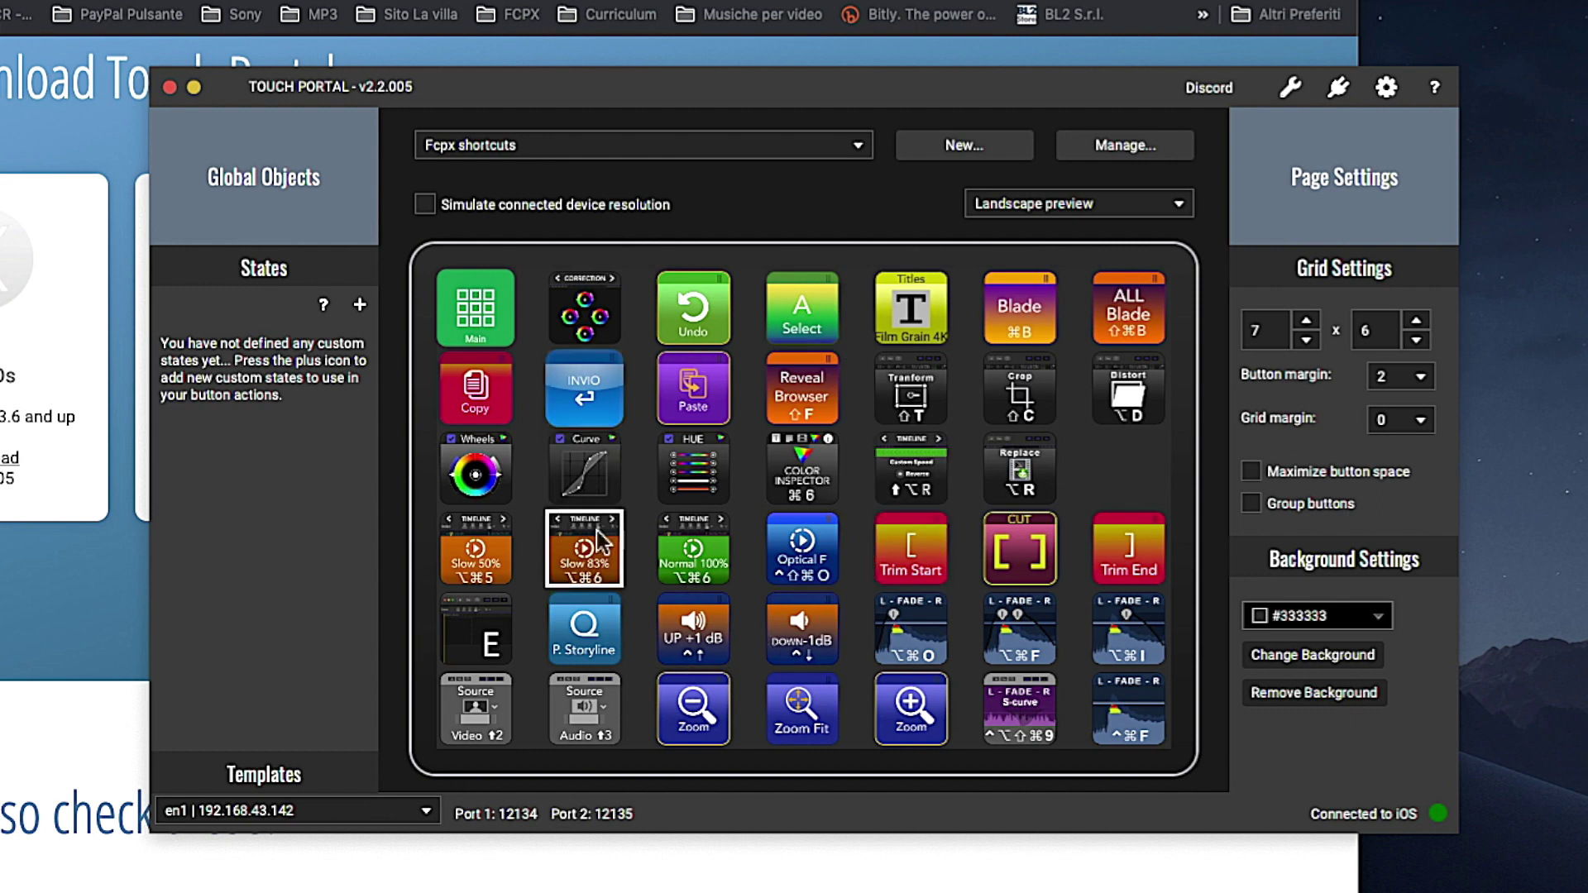
pyautogui.click(602, 143)
pyautogui.click(487, 177)
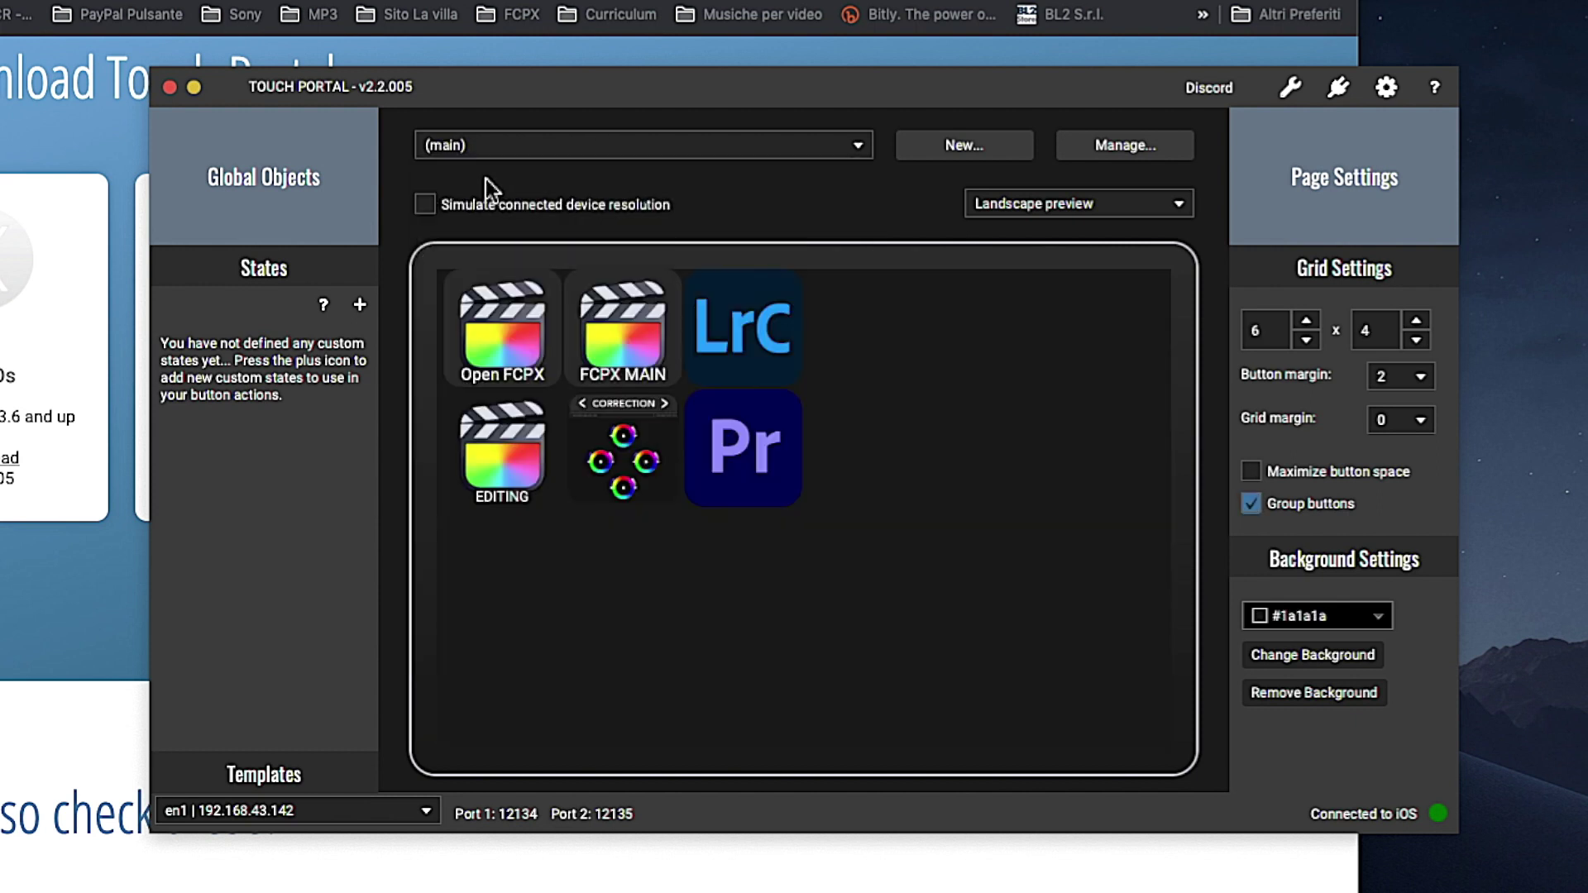
# Step: Open the EDITING button of the (main) page for editing and add a second Go To Page action to its On Press actions
pyautogui.moveTo(523, 480); pyautogui.dragTo(1020, 442)
pyautogui.click(505, 463)
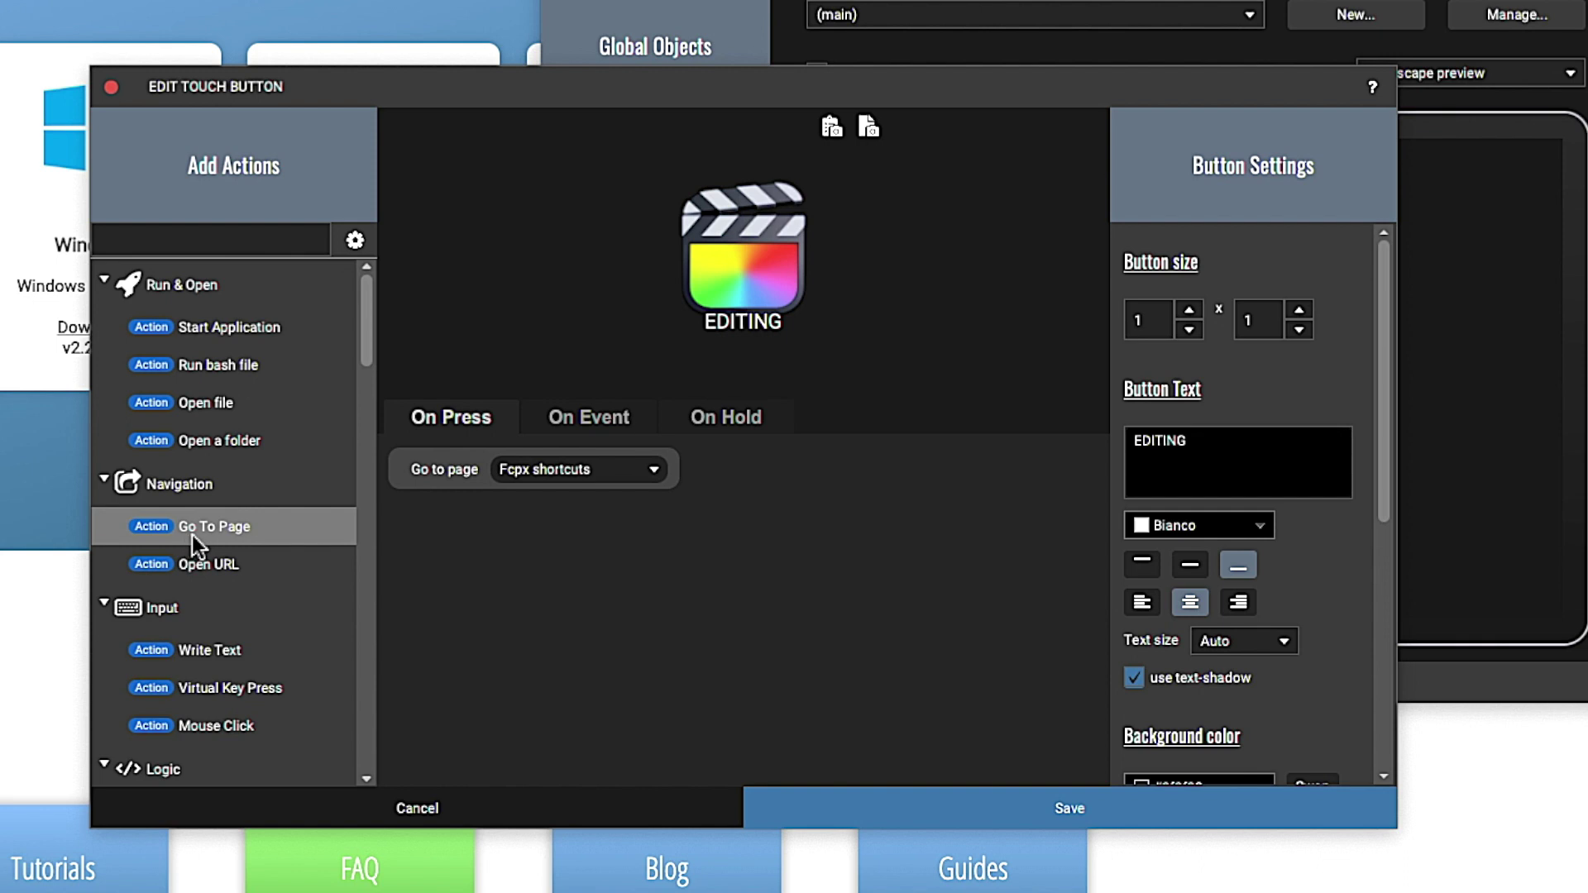
pyautogui.click(542, 476)
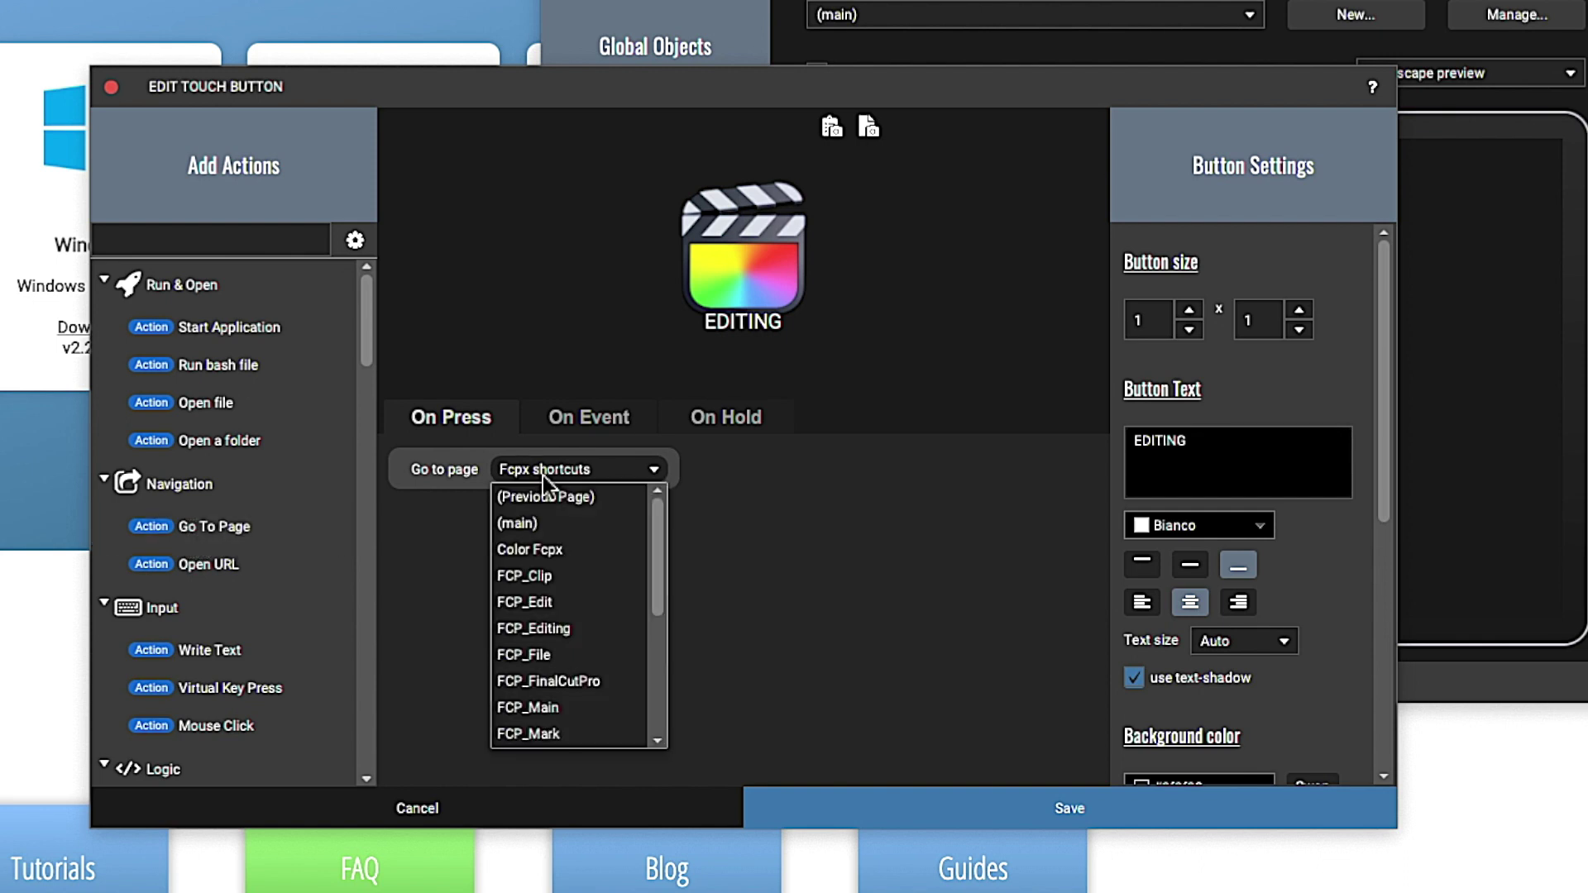
pyautogui.doubleClick(297, 539)
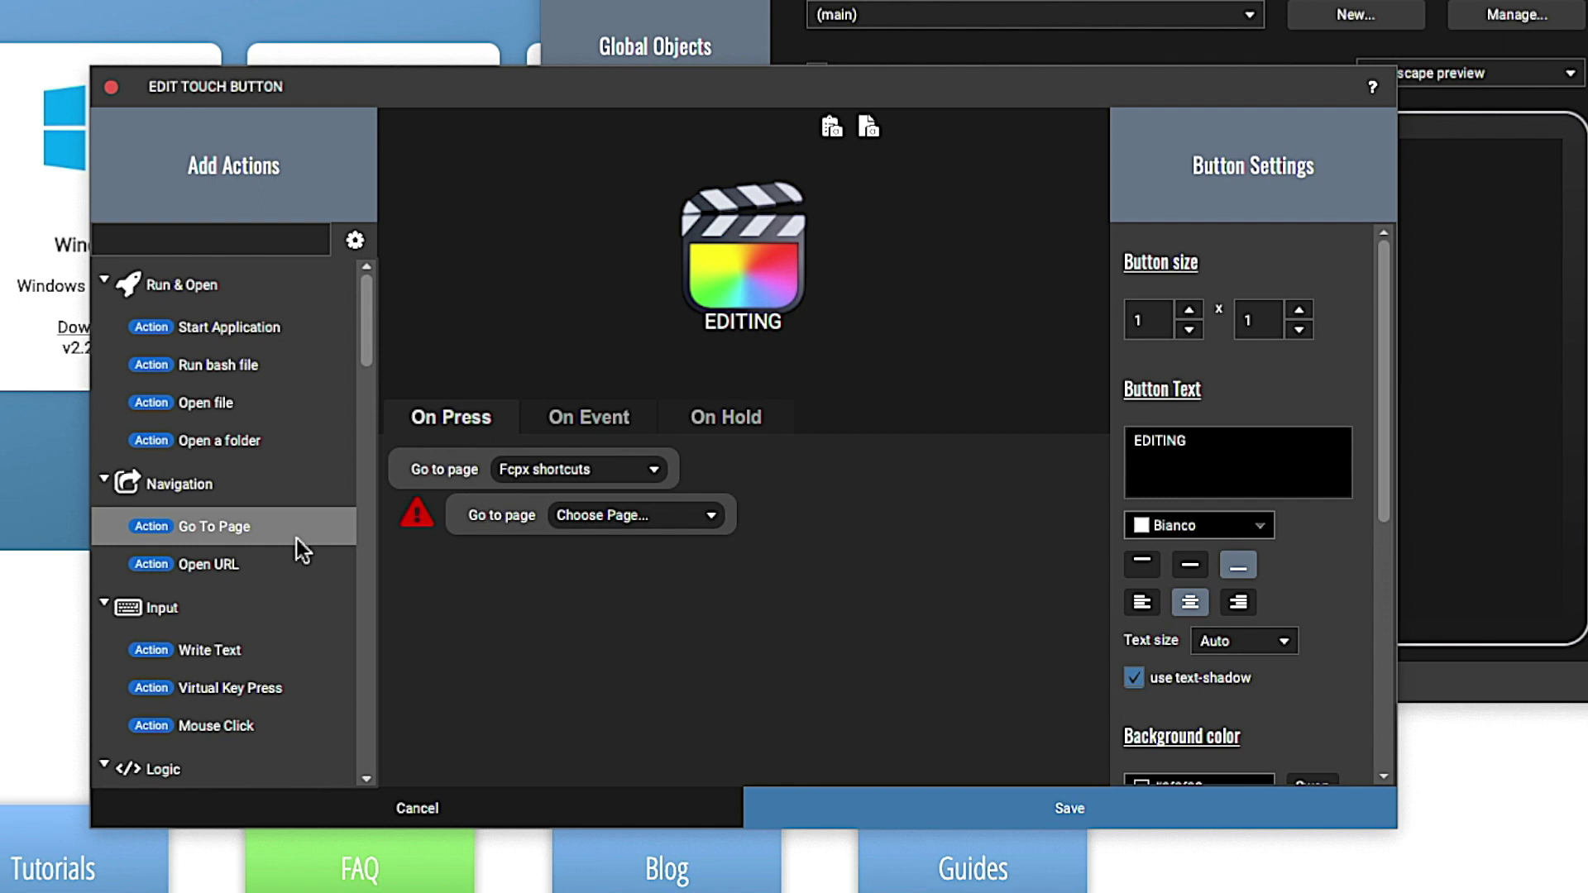
# Step: Look through the target pages available for the first Go to page action, and examine the button's text, background and image settings
pyautogui.click(552, 475)
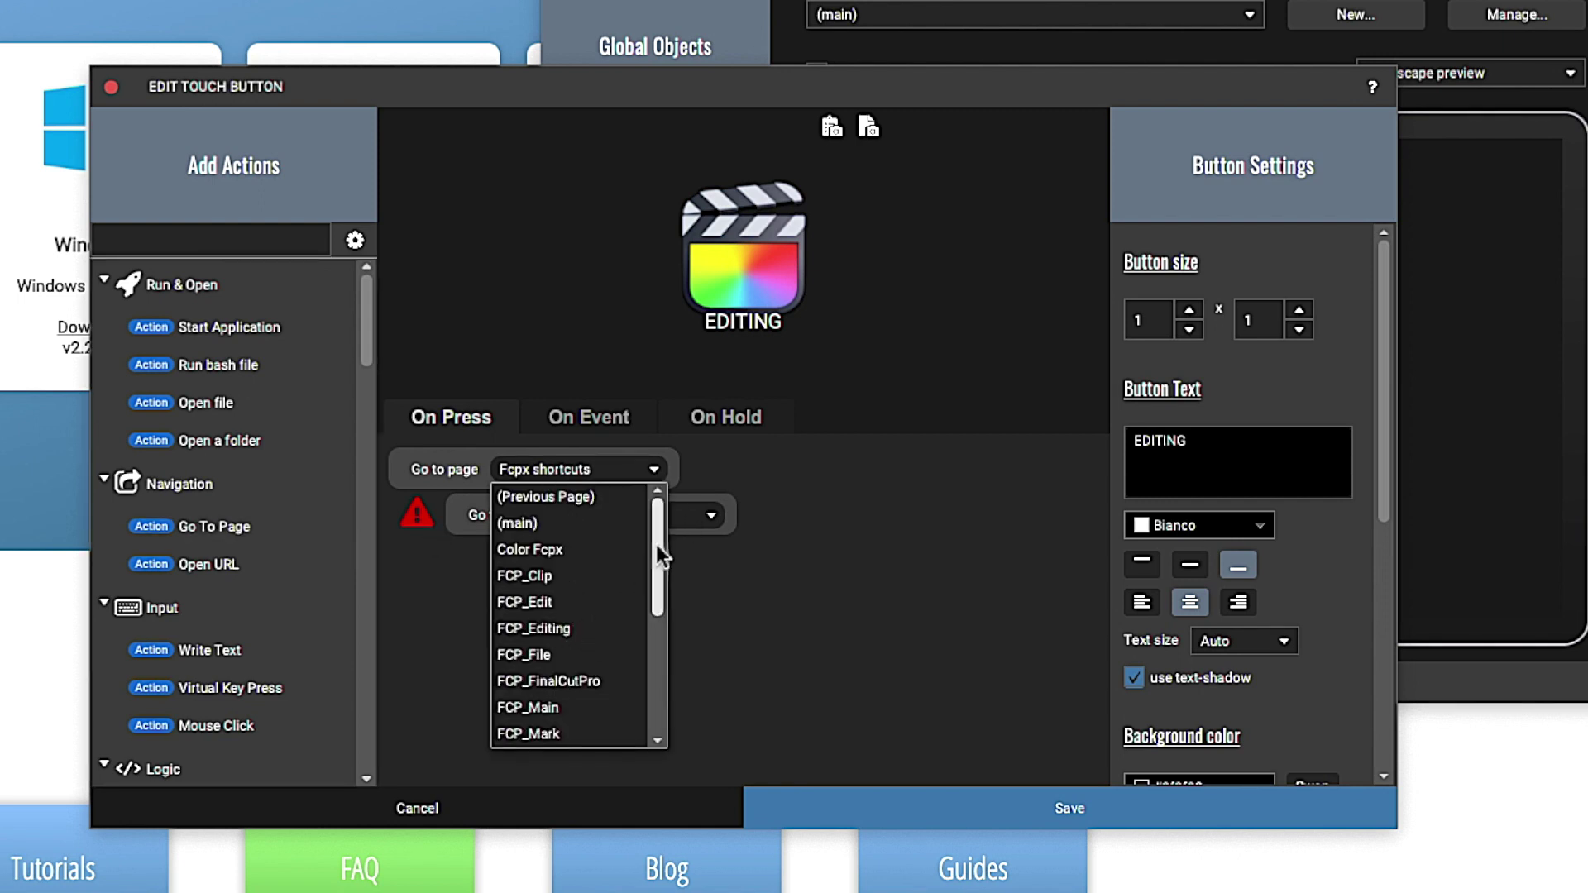
pyautogui.moveTo(657, 544); pyautogui.dragTo(663, 793)
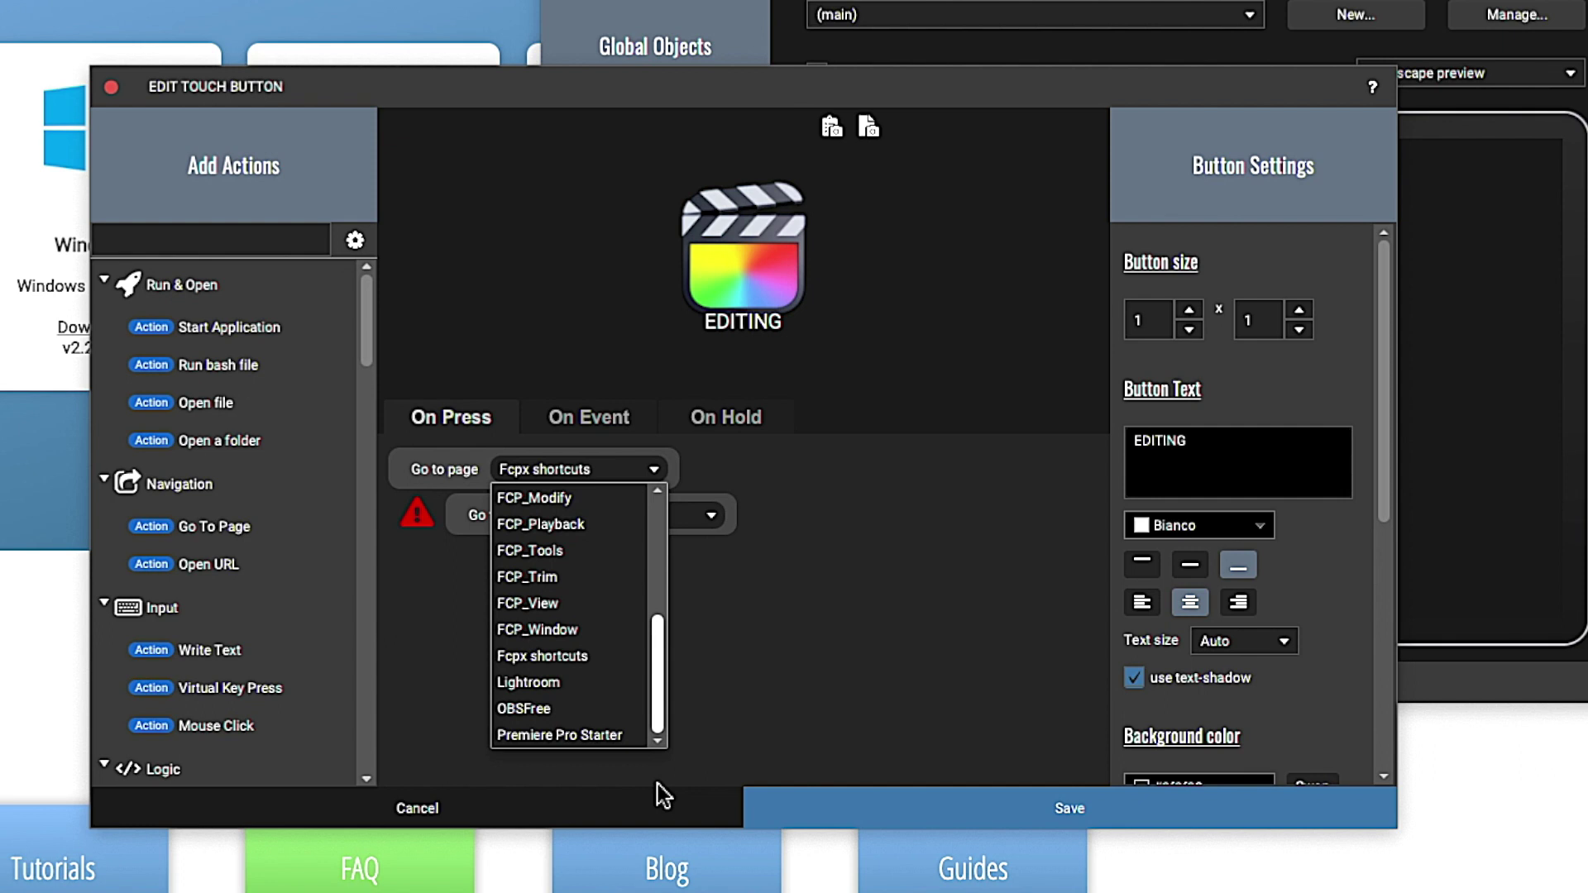
pyautogui.click(657, 785)
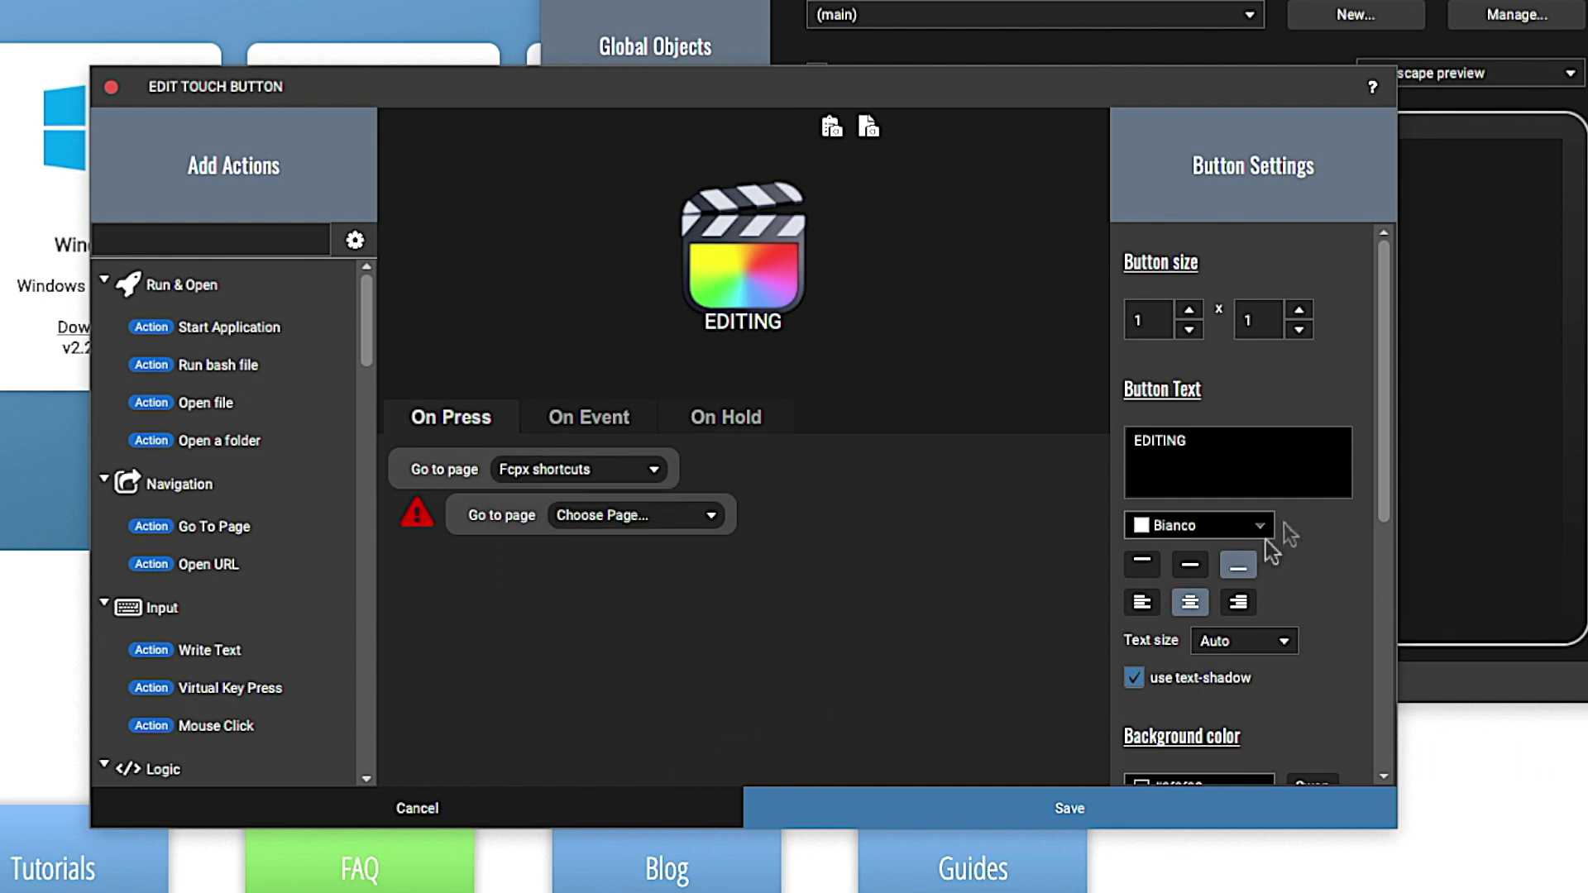
pyautogui.click(1233, 472)
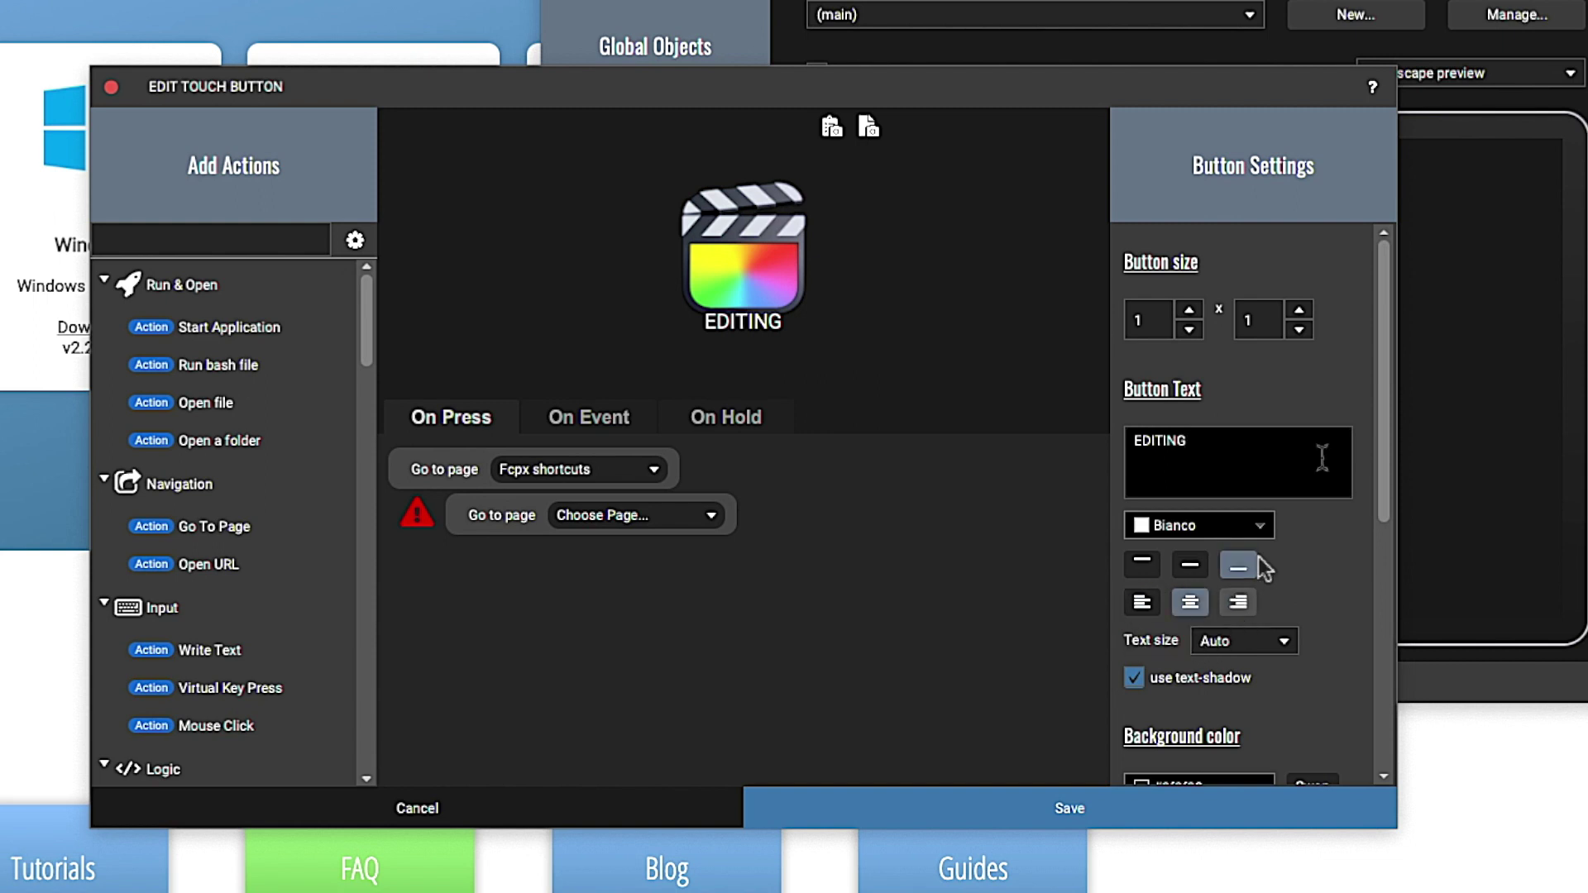
pyautogui.scroll(-10, 1389, 344)
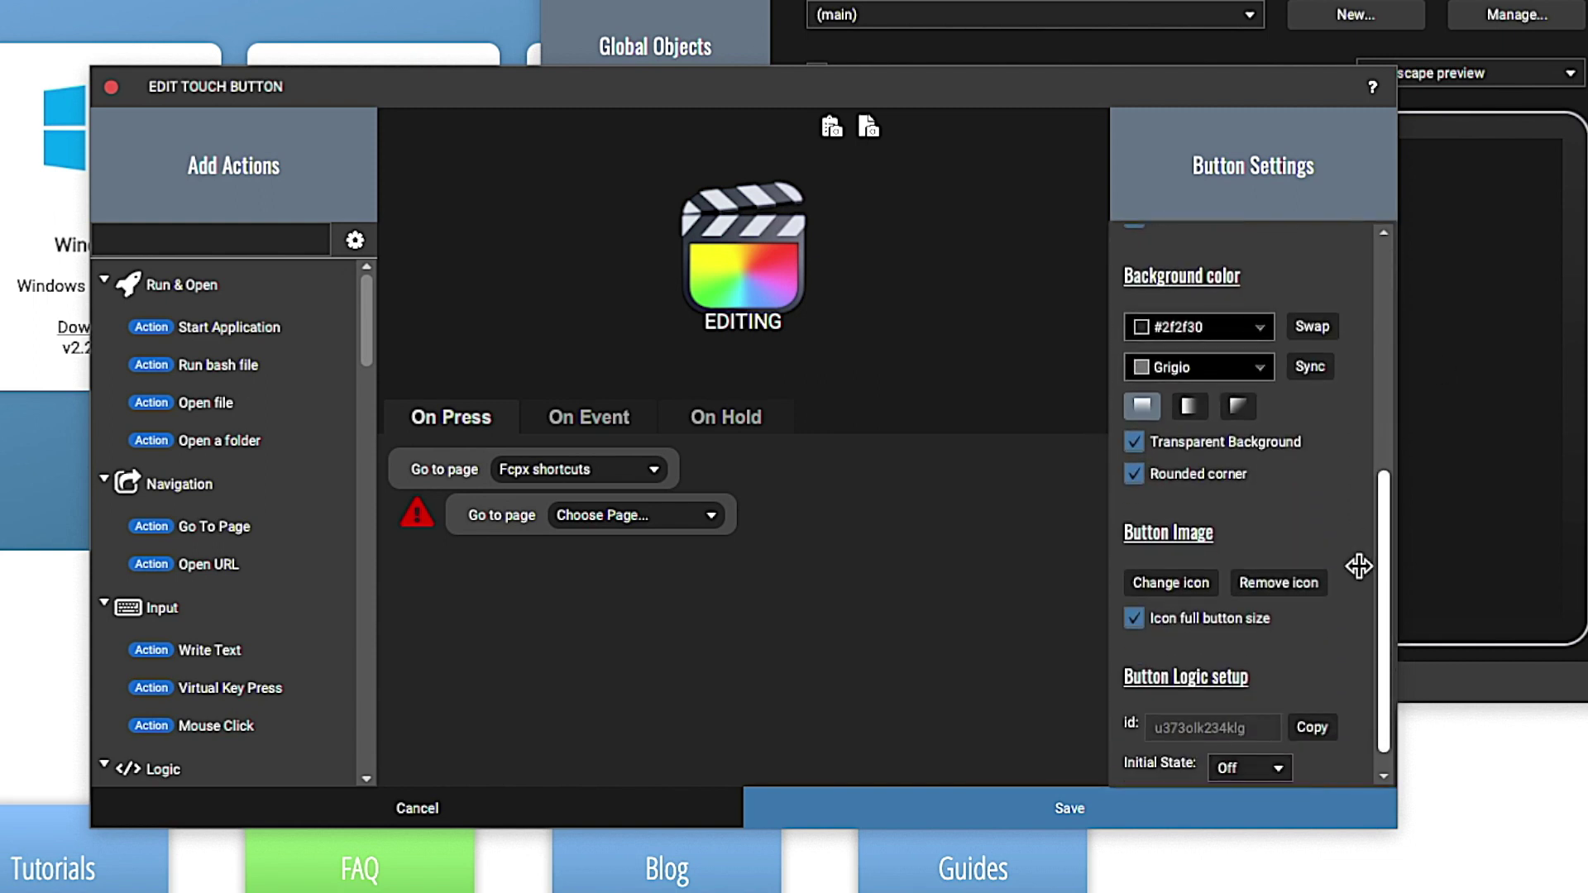
# Step: Preview the EDITING button with its transparent background off and on again, and discard the edits to the button
pyautogui.click(1133, 443)
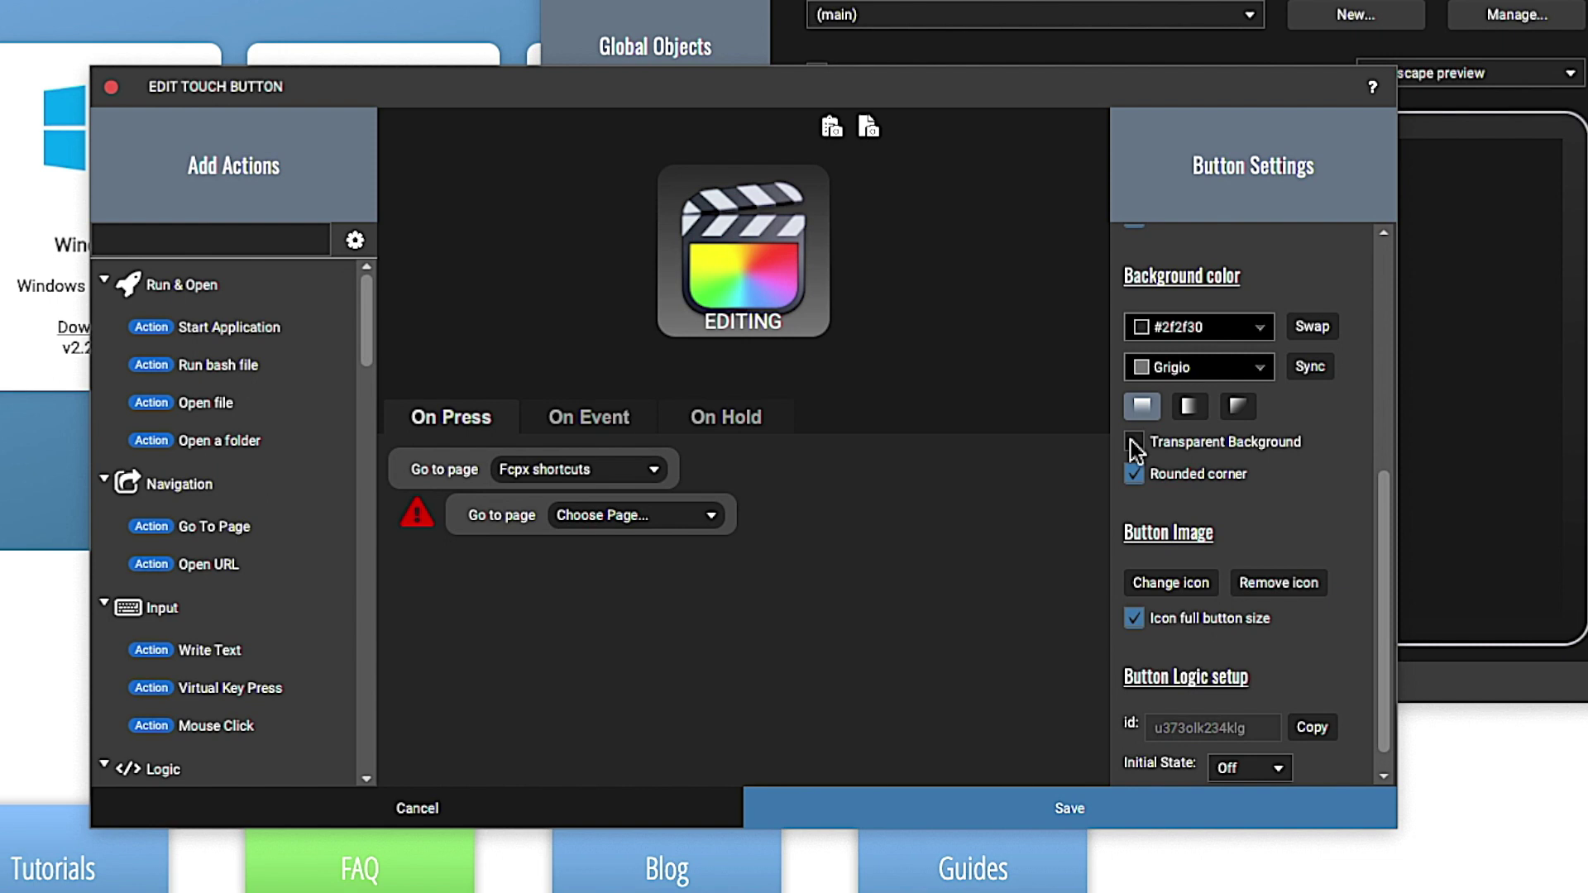
pyautogui.click(1133, 443)
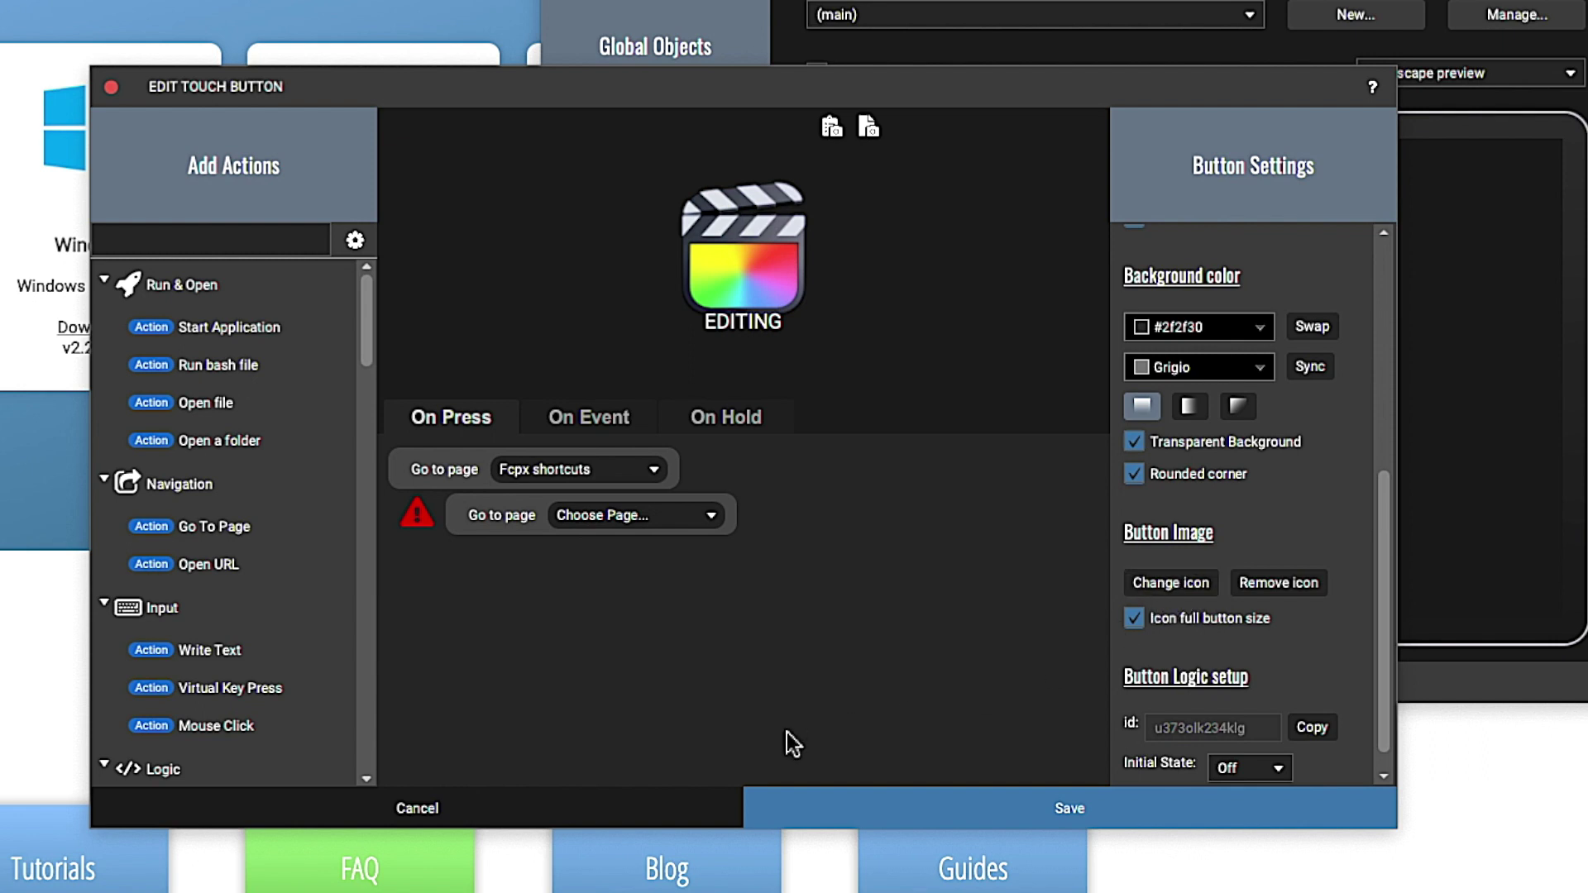
pyautogui.click(666, 806)
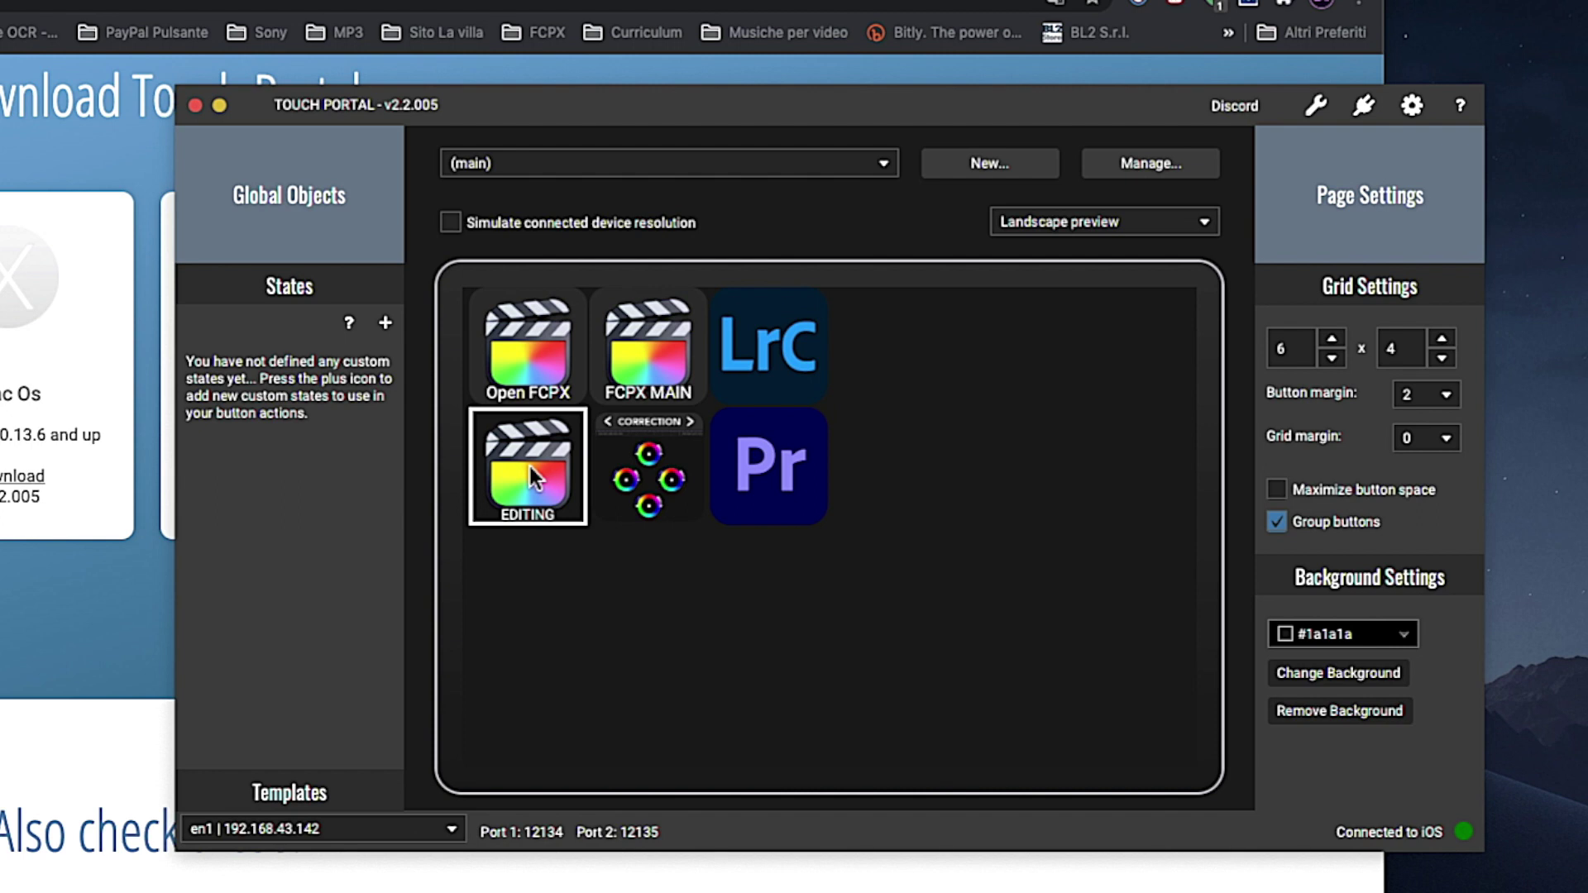
# Step: Examine the Start application action assigned to the Open FCPX button and close its editor
pyautogui.click(516, 343)
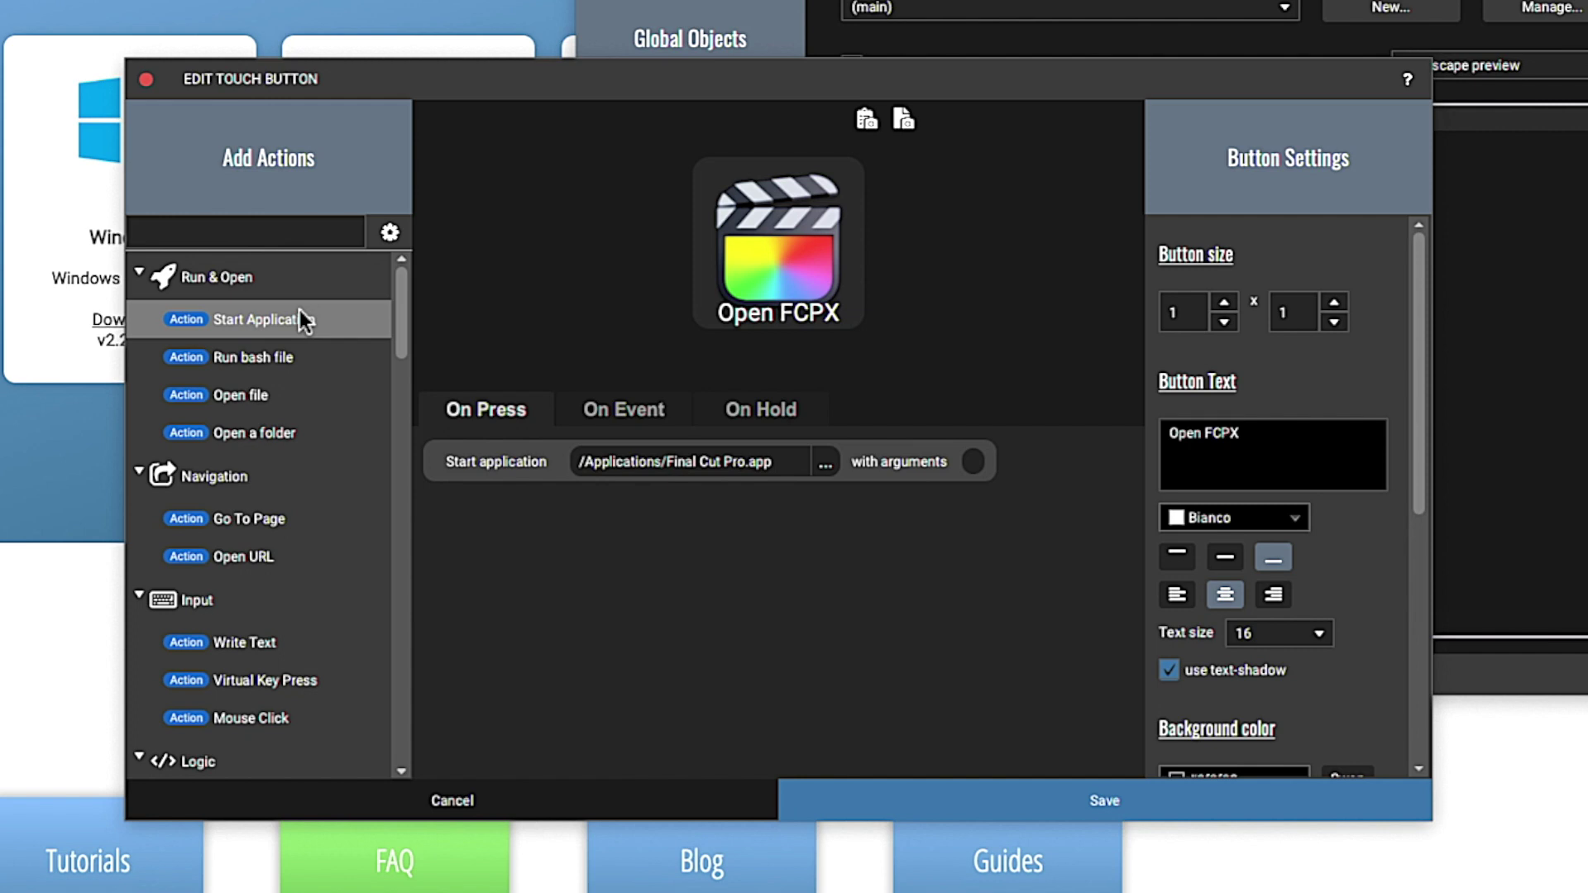
pyautogui.click(146, 81)
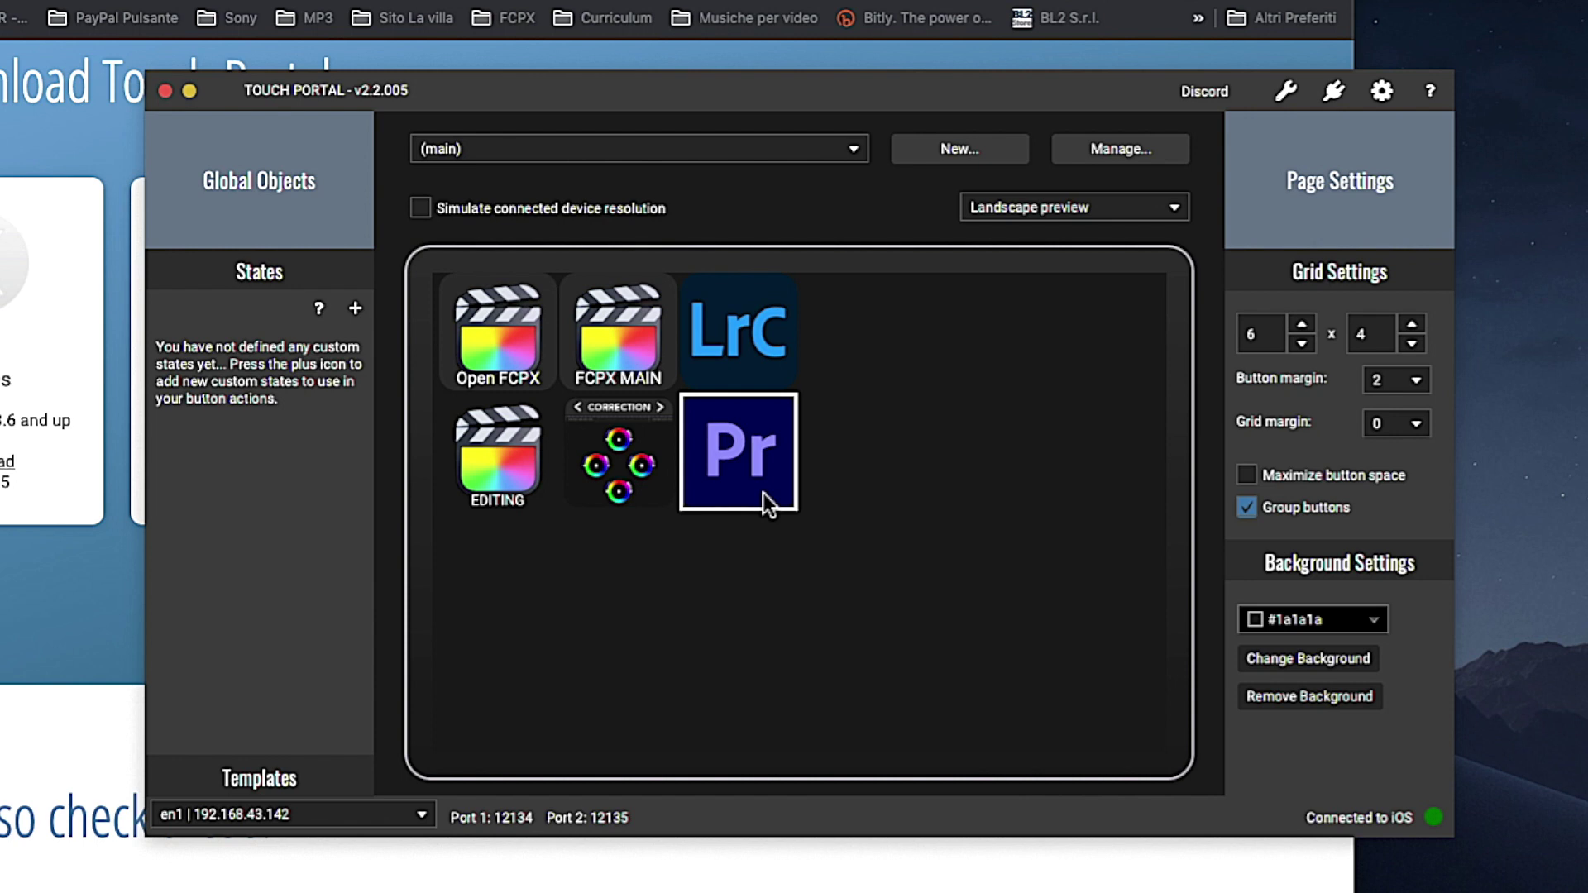
# Step: View the Lightroom and Premiere Pro Starter pages and return to the (main) page
pyautogui.click(639, 148)
pyautogui.click(477, 592)
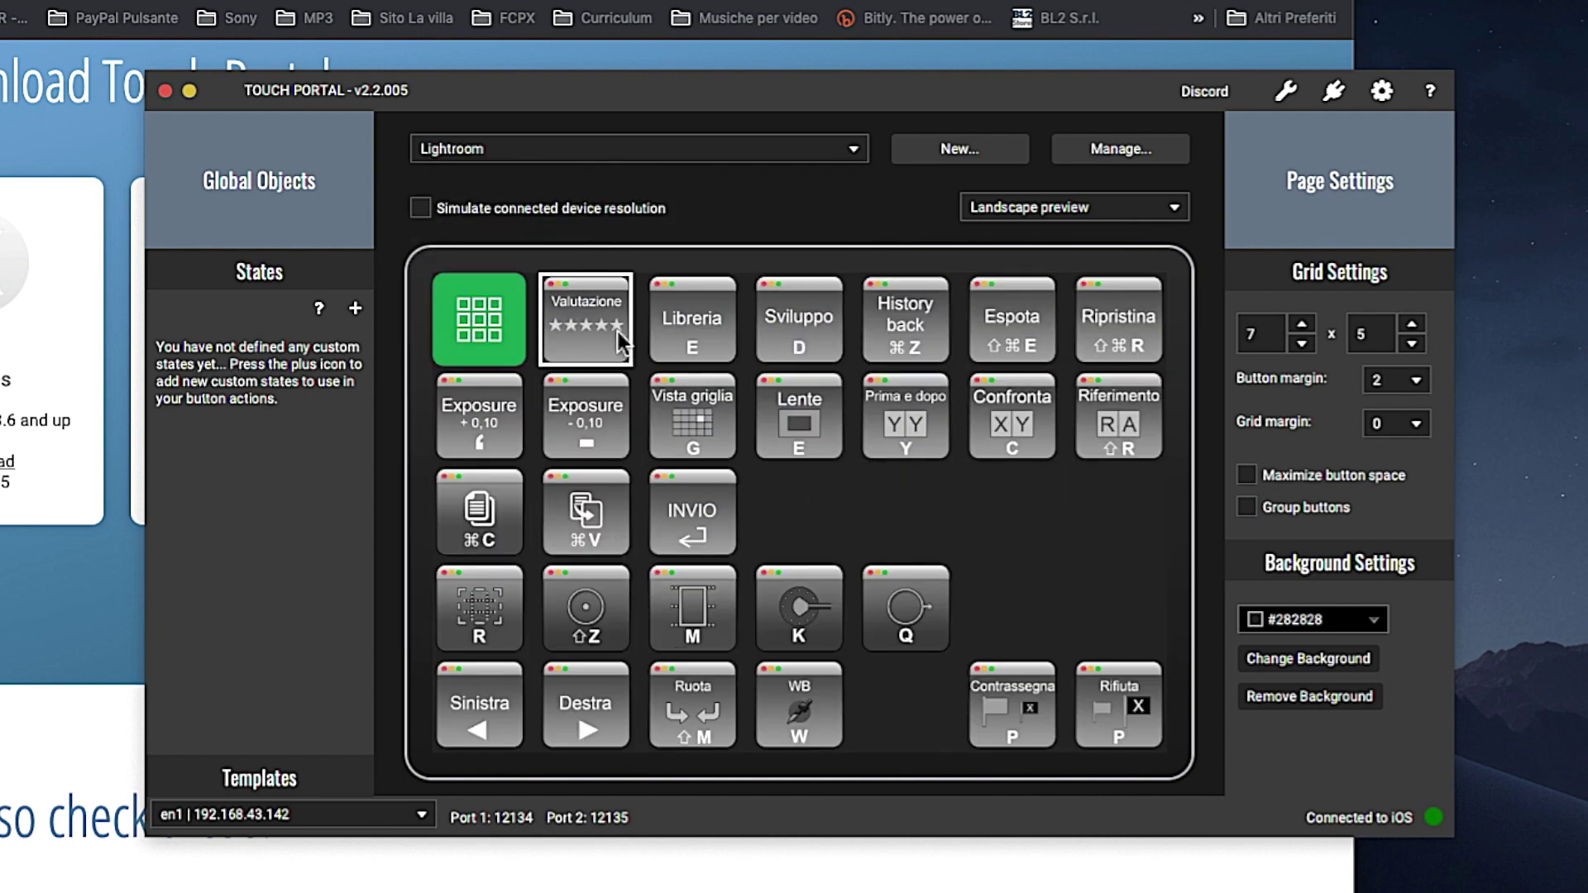
pyautogui.click(593, 150)
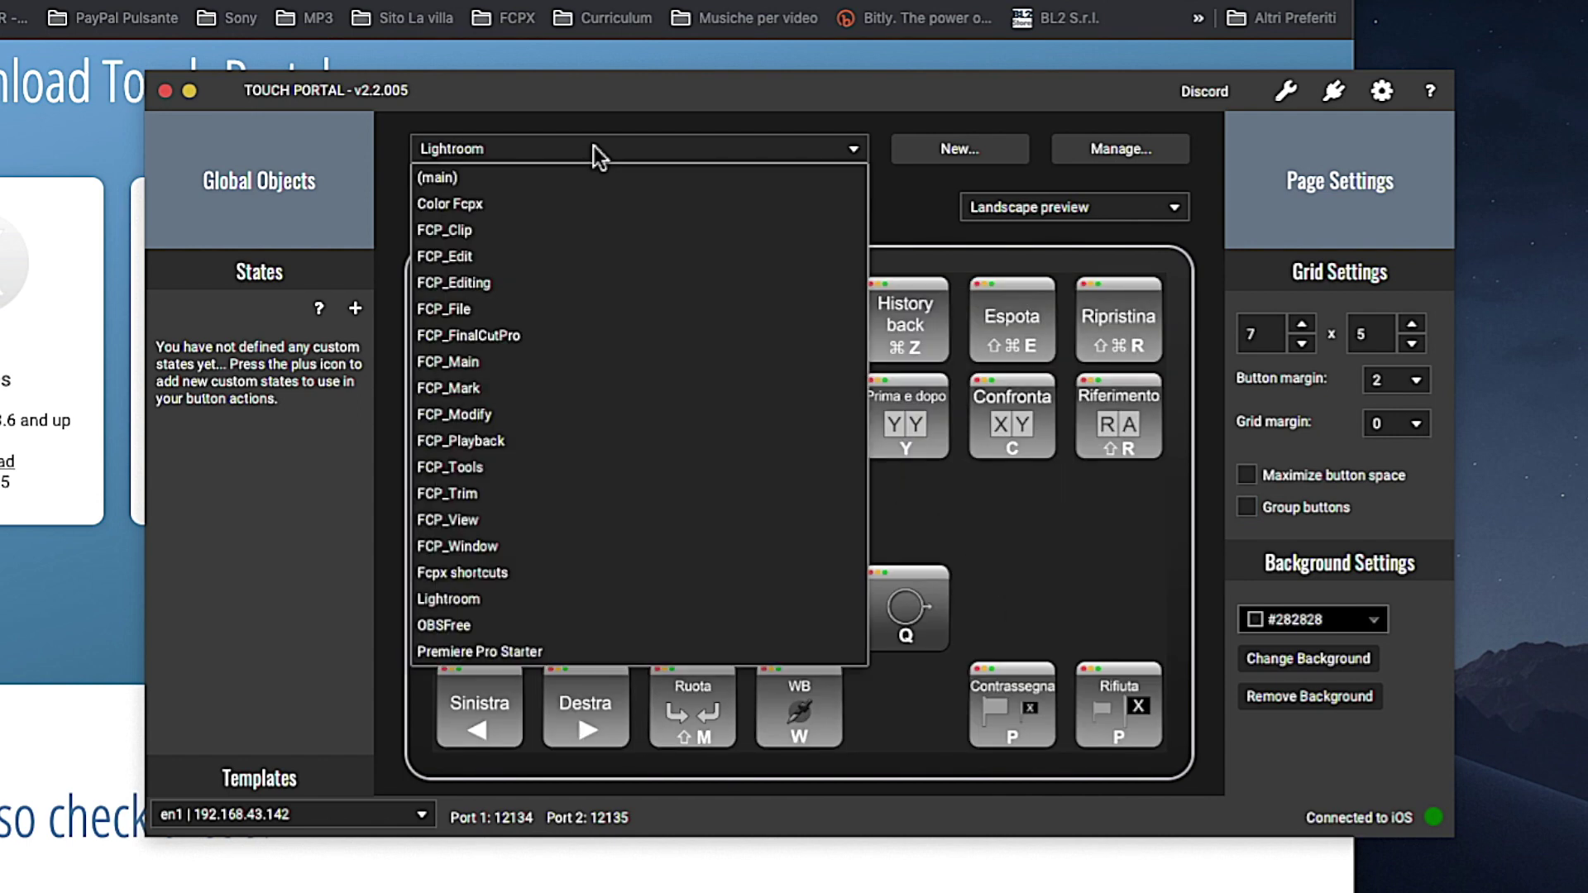
pyautogui.click(536, 653)
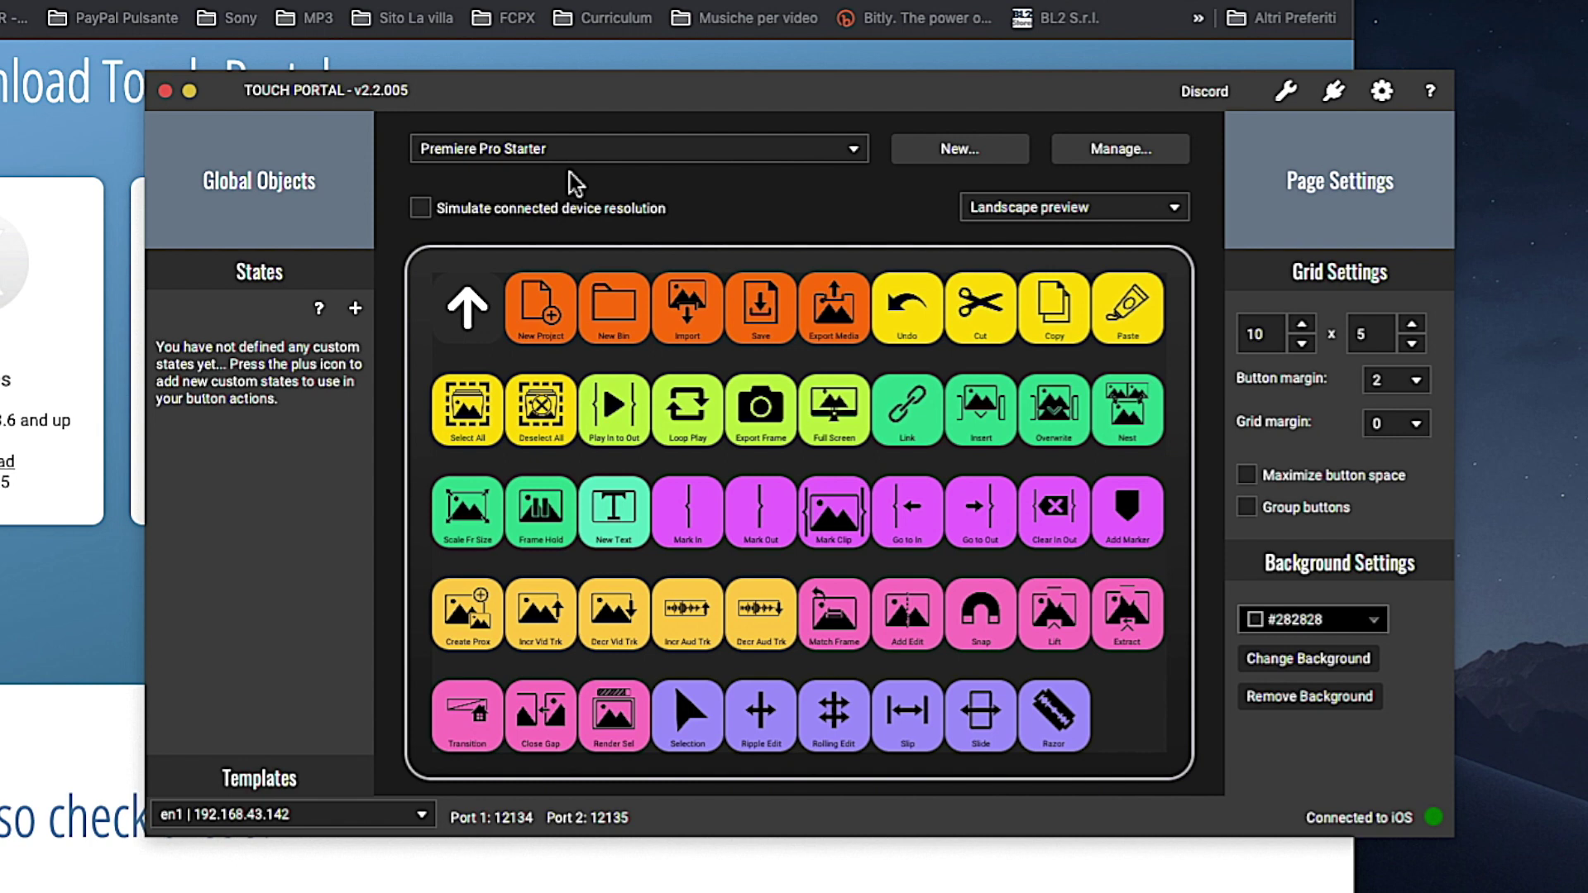
pyautogui.moveTo(609, 92); pyautogui.dragTo(746, 92)
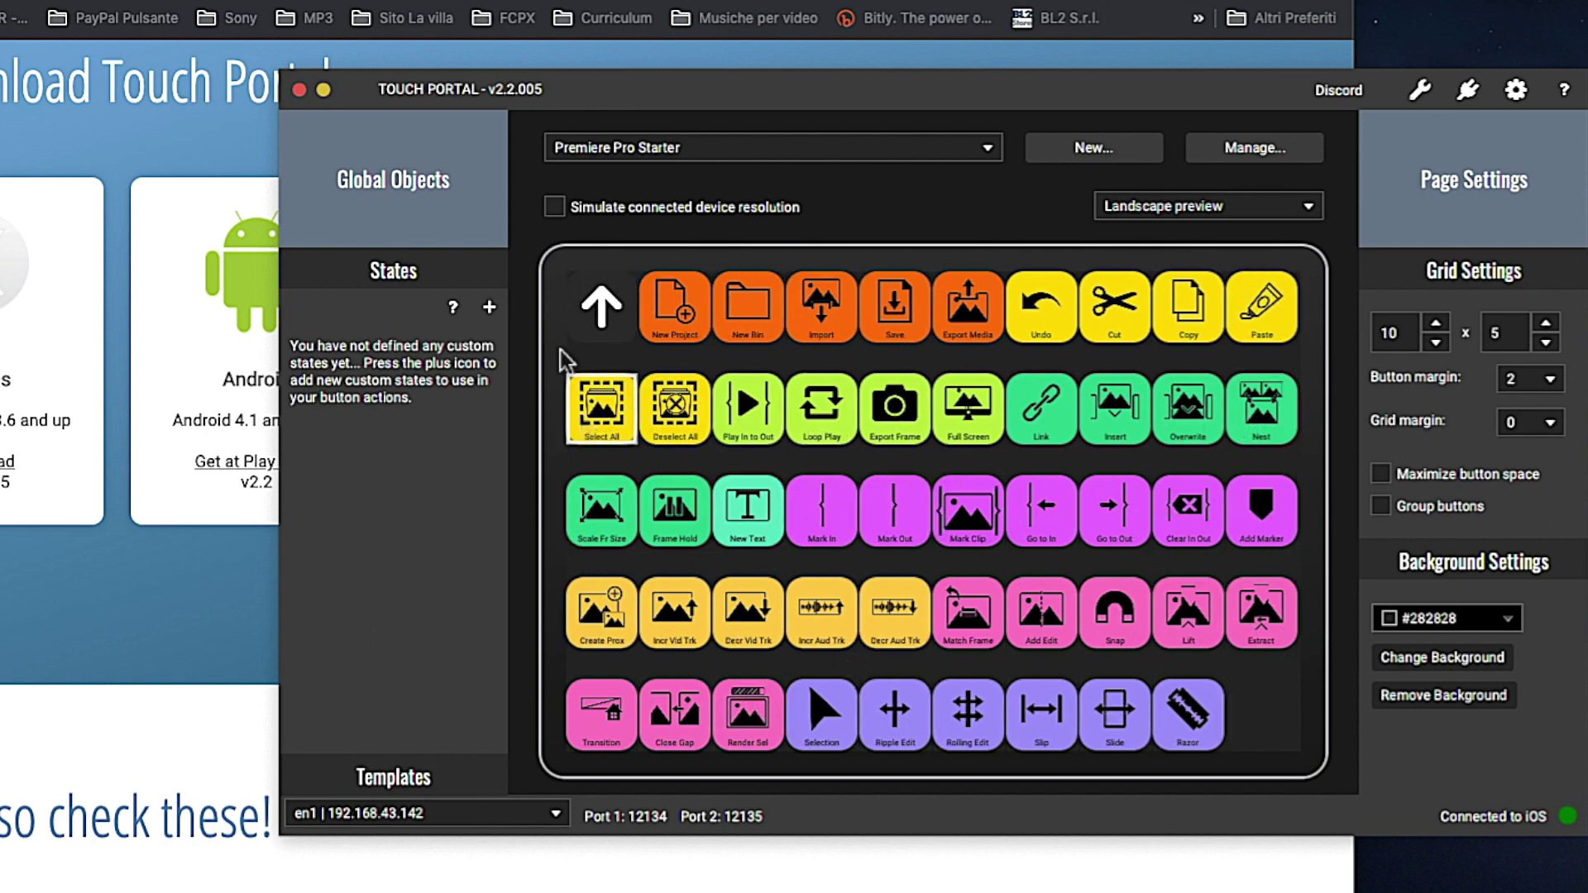
pyautogui.click(763, 150)
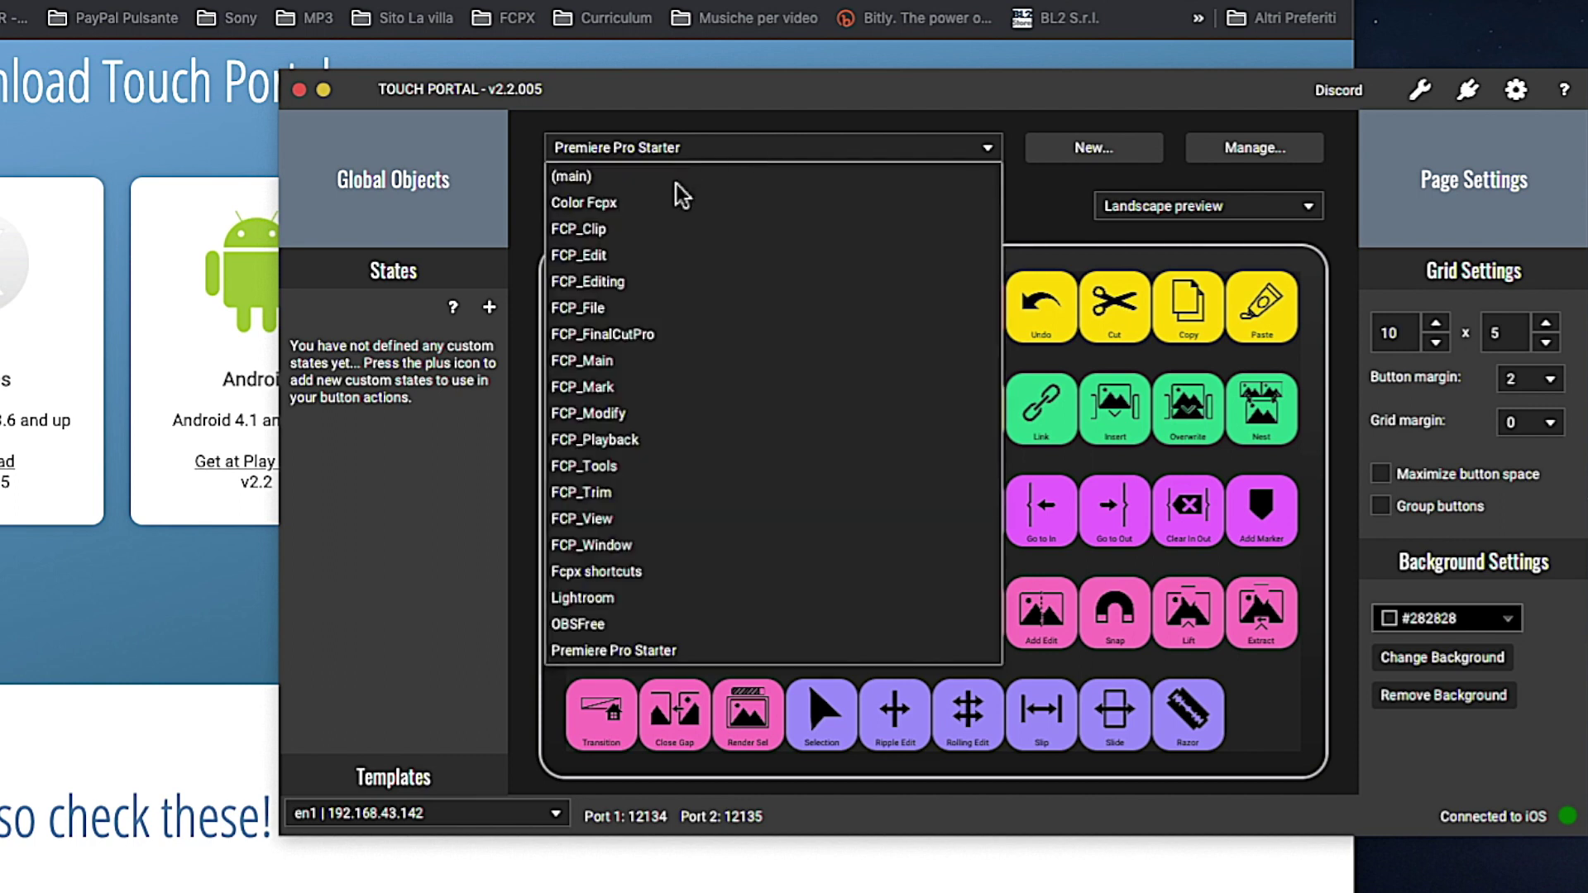
pyautogui.click(641, 176)
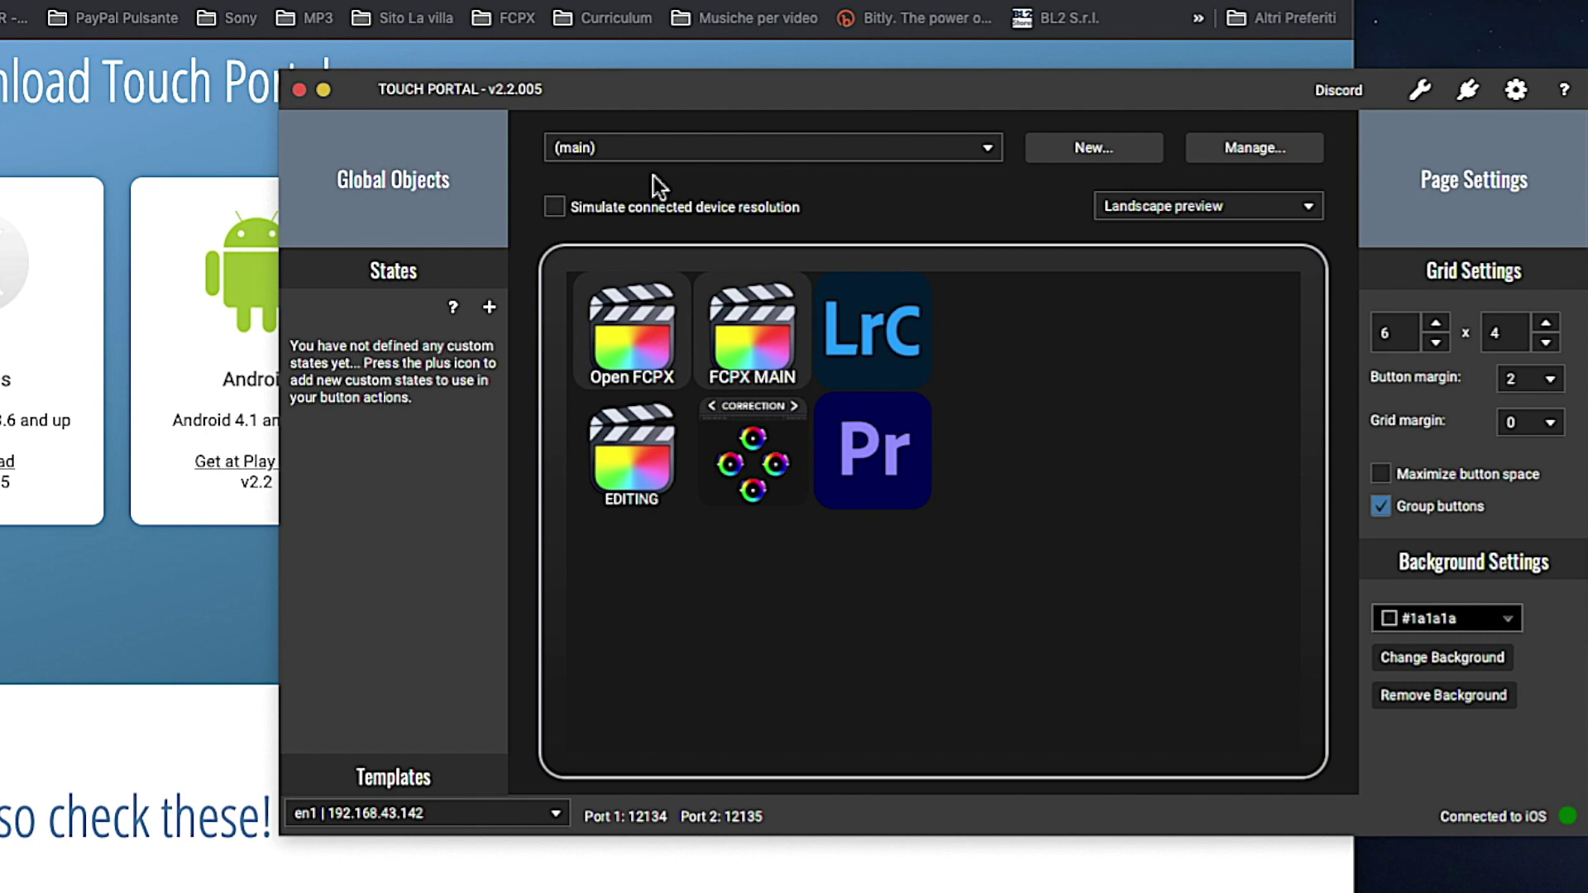
# Step: Create a new page named Prova
pyautogui.click(1047, 158)
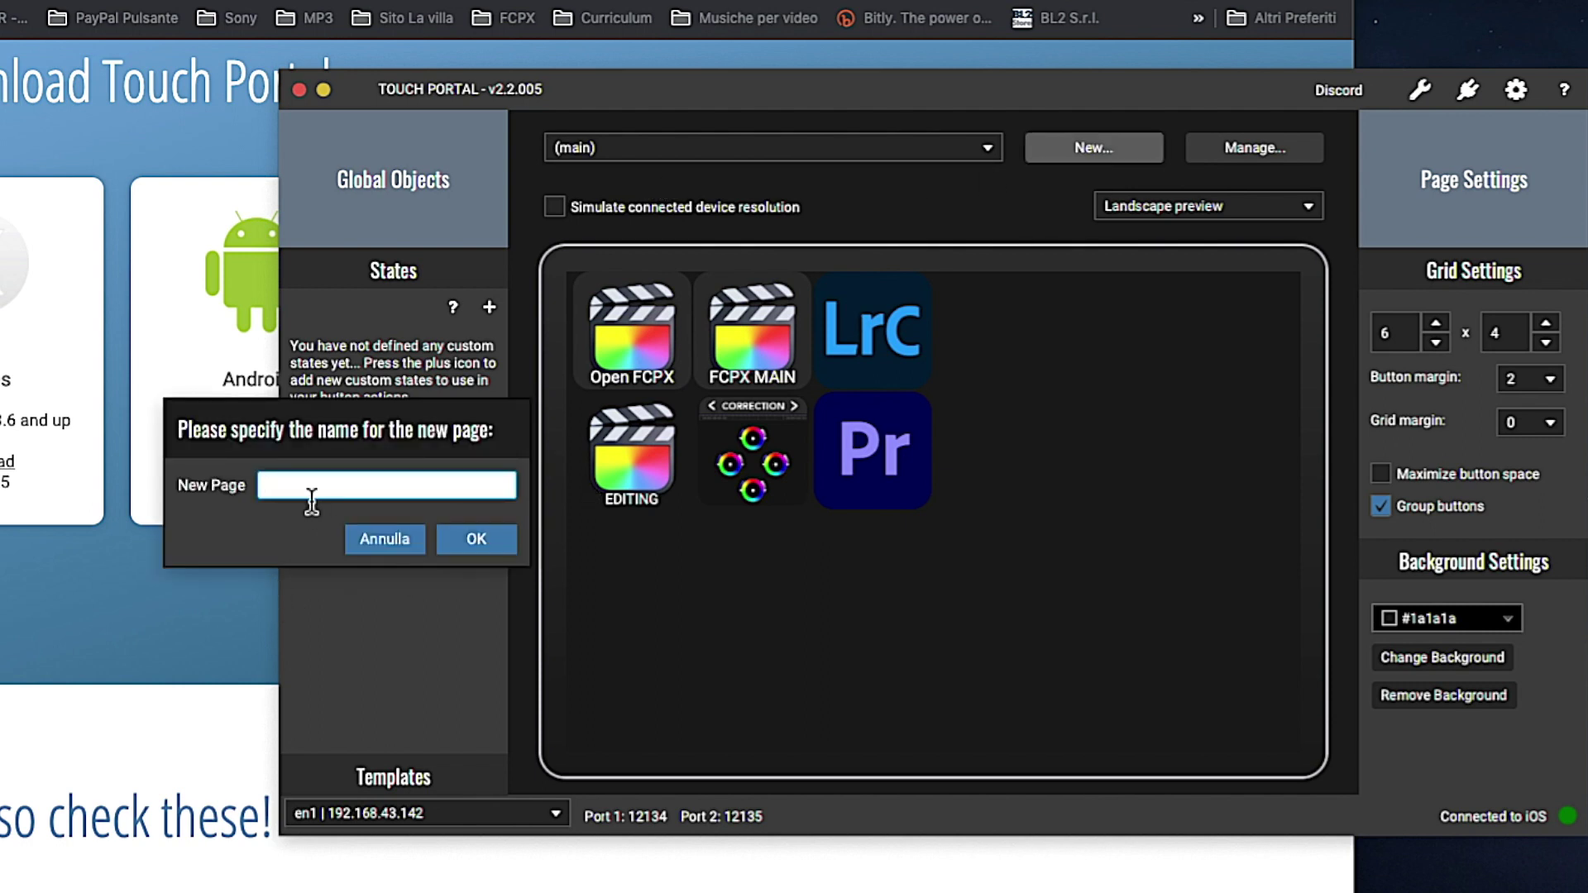
pyautogui.click(393, 546)
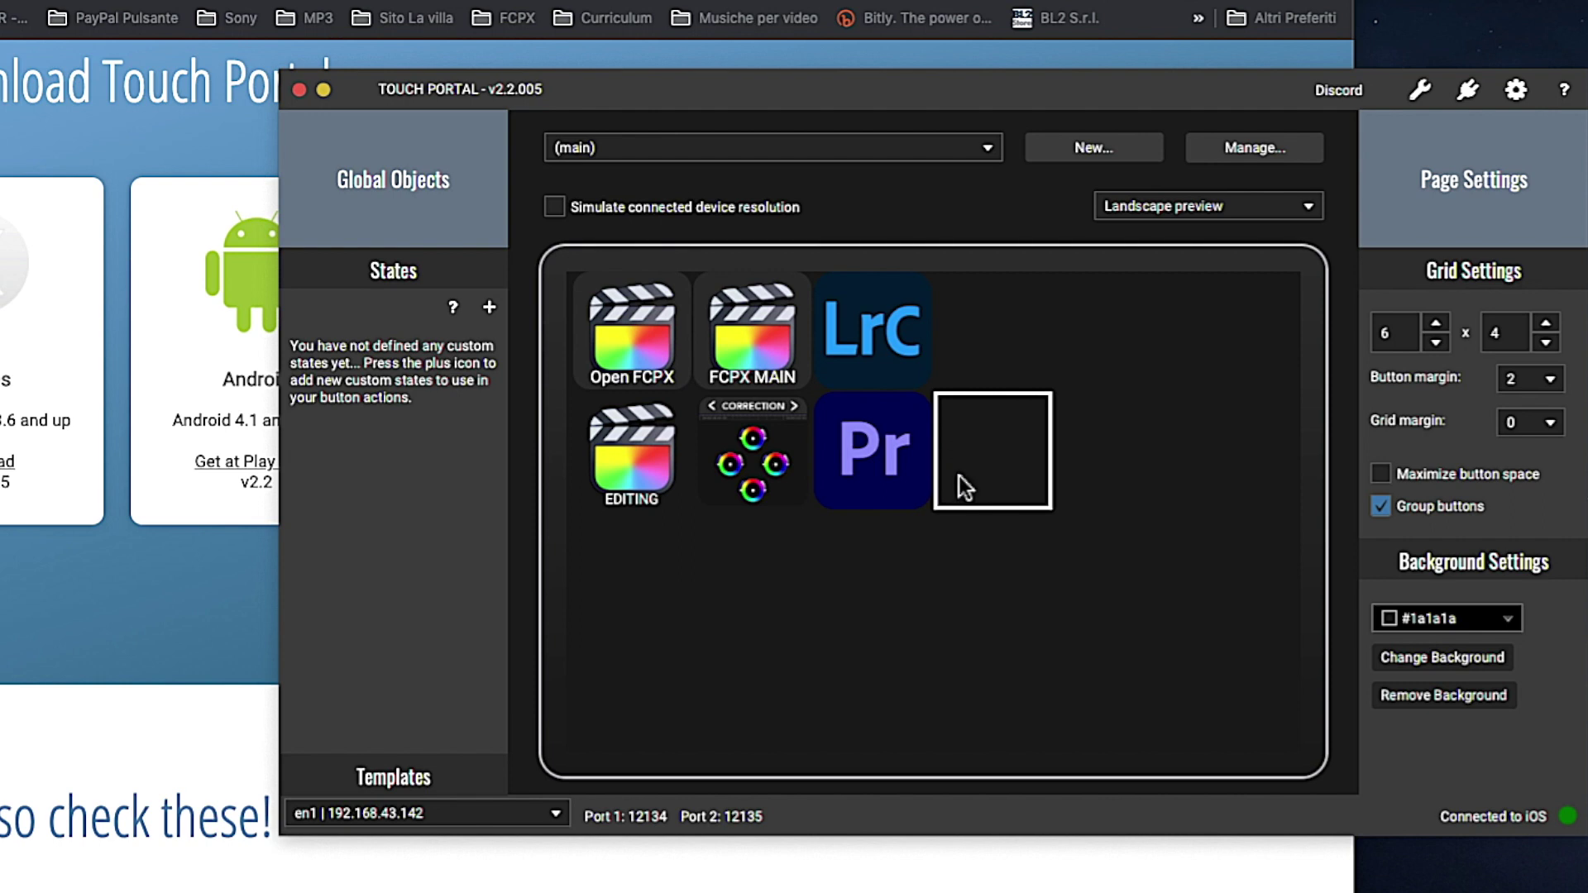
pyautogui.click(1076, 150)
pyautogui.write('Prova')
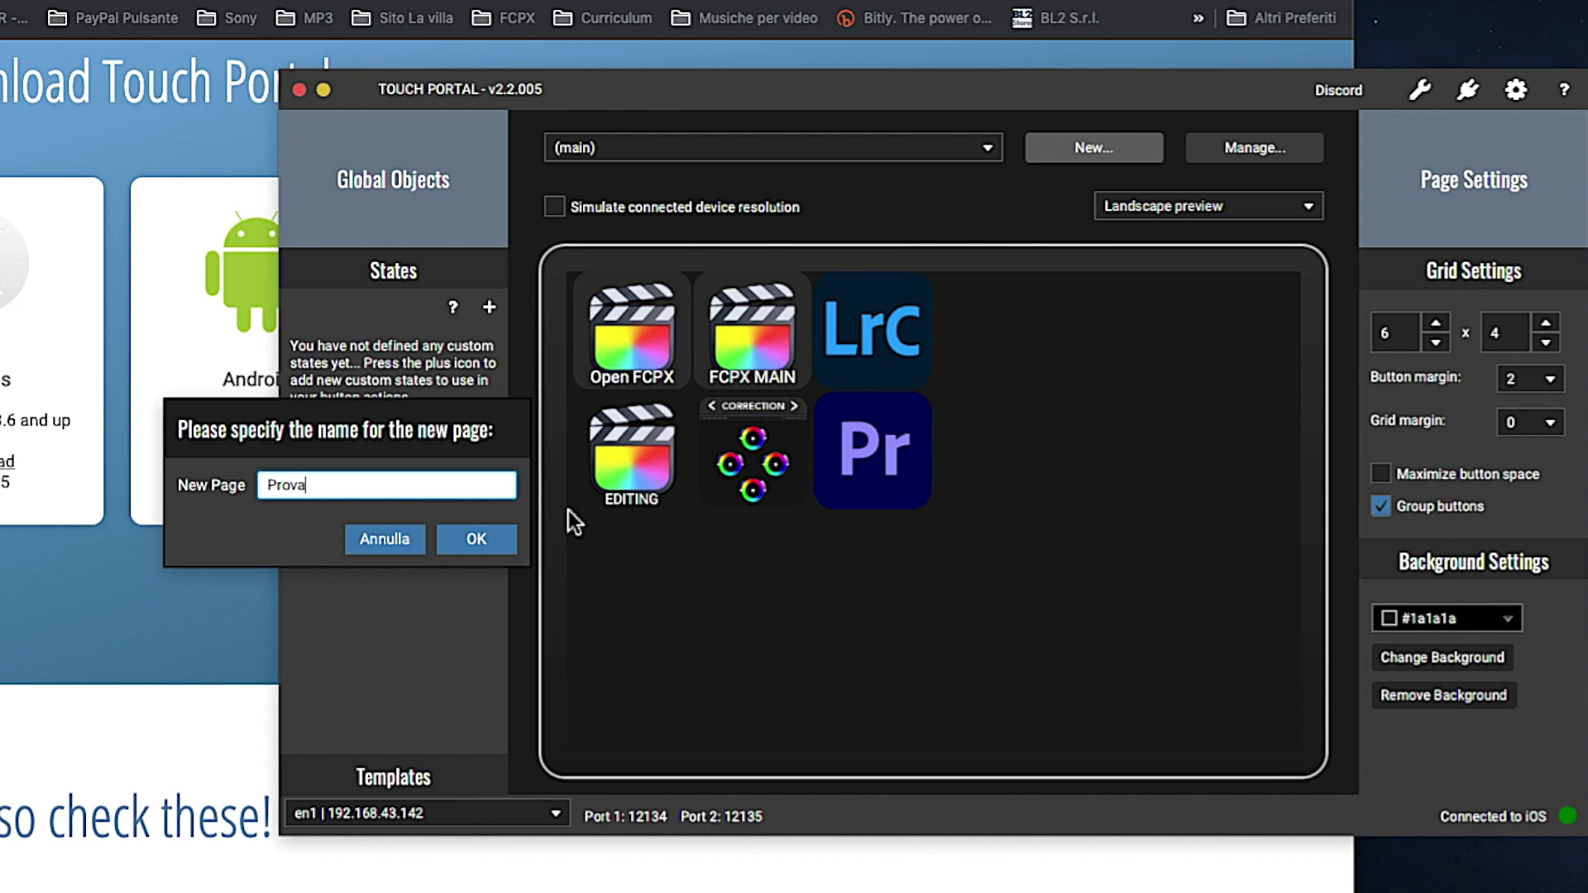
pyautogui.press('Return')
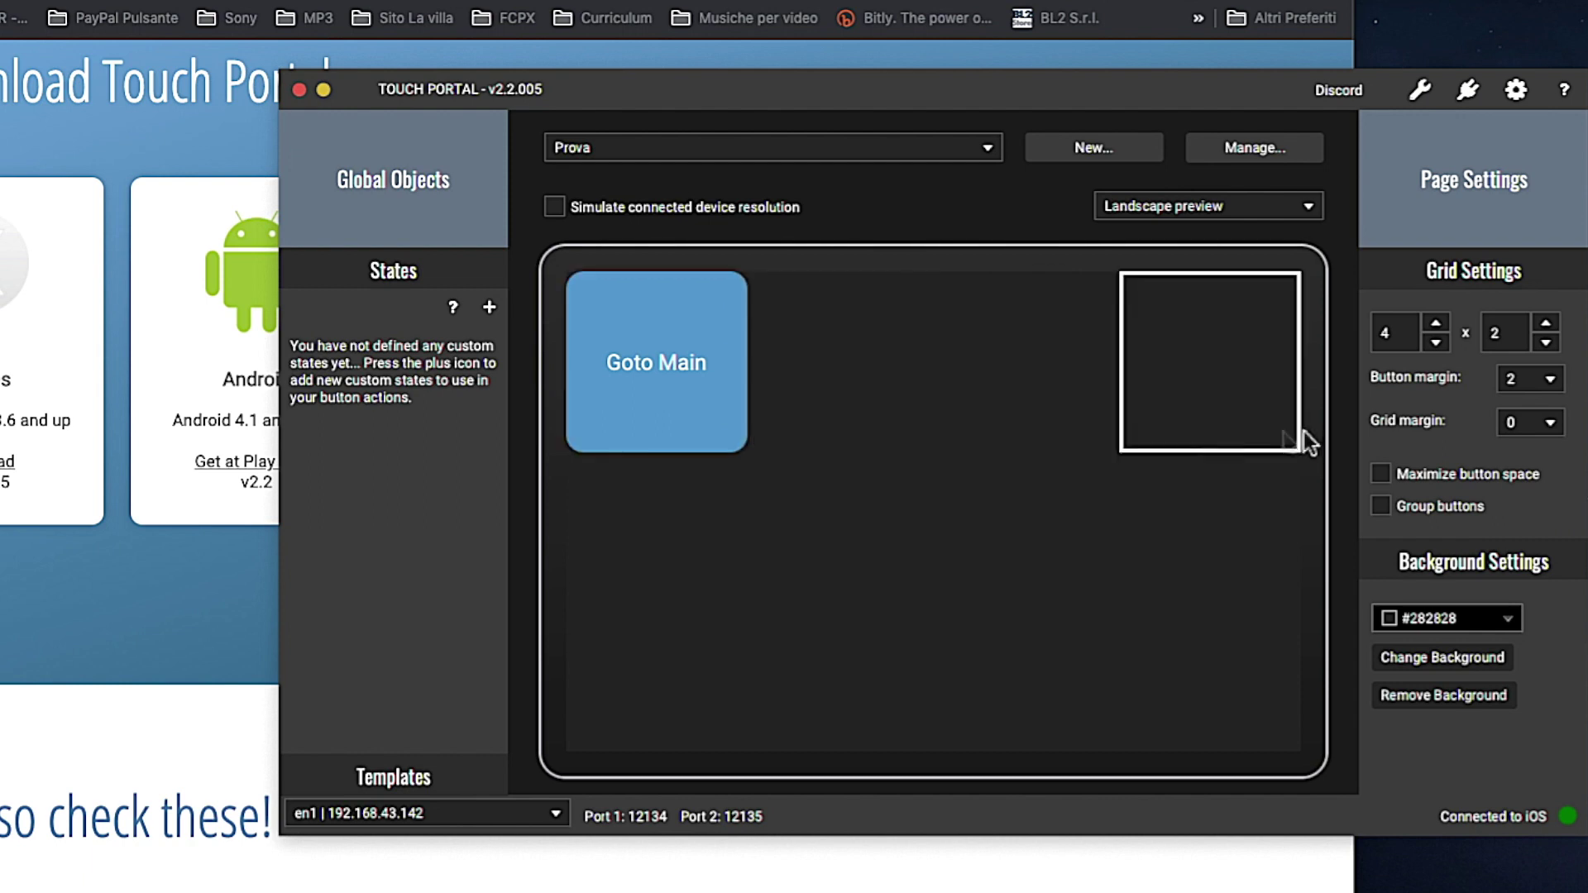
# Step: Set the Prova page's button grid to 8 x 7
pyautogui.click(1437, 323)
pyautogui.click(1436, 322)
pyautogui.click(1436, 323)
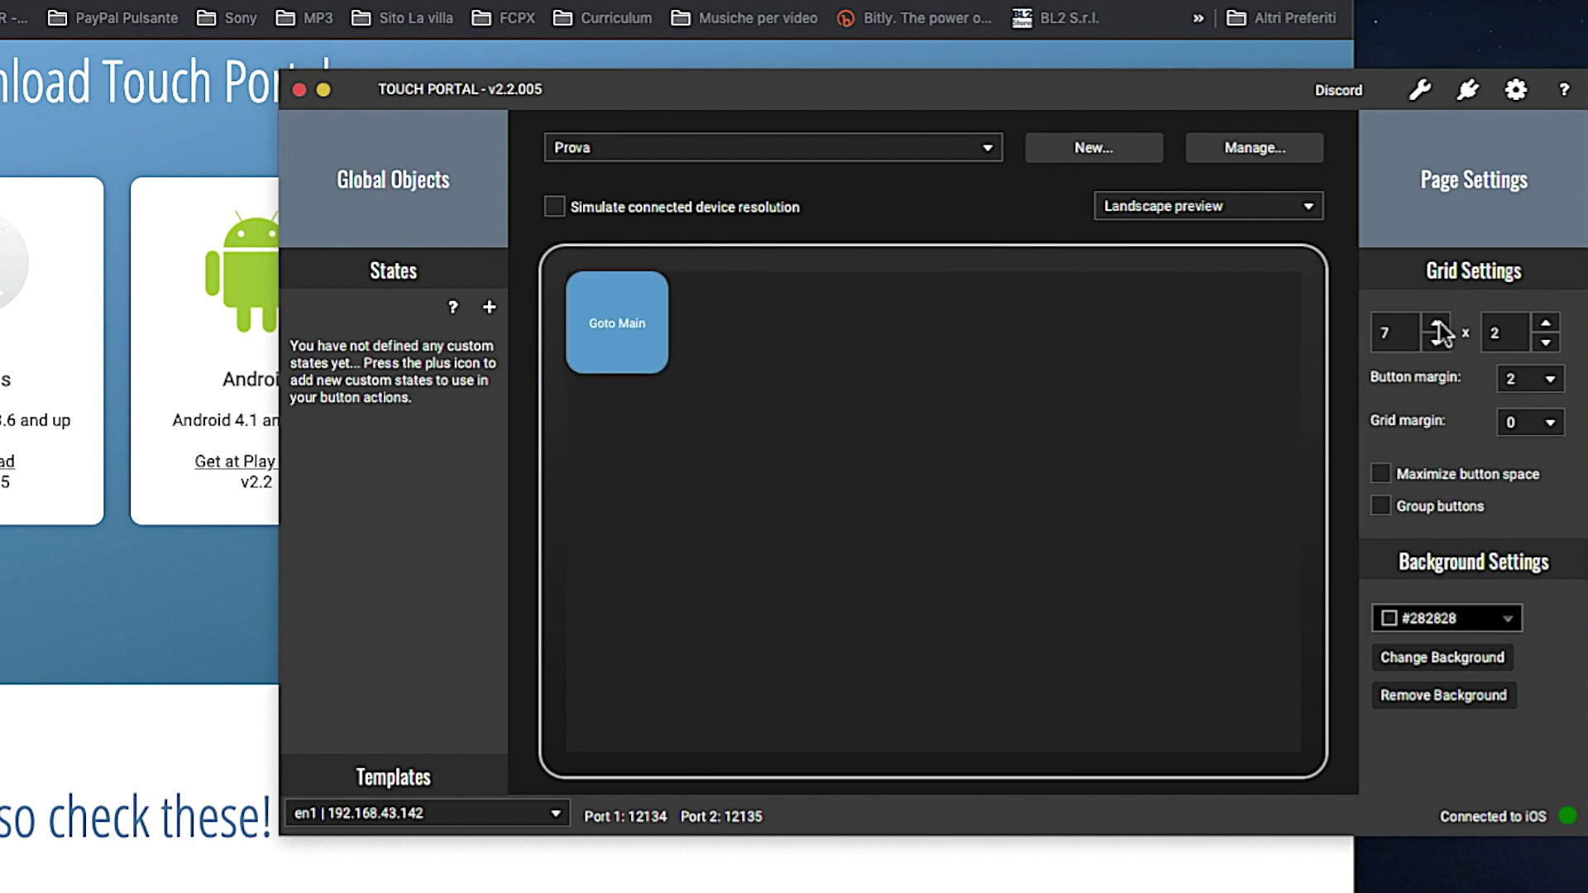
pyautogui.click(1438, 324)
pyautogui.click(1546, 323)
pyautogui.click(1546, 323)
pyautogui.click(1546, 323)
pyautogui.click(1546, 322)
pyautogui.click(1545, 322)
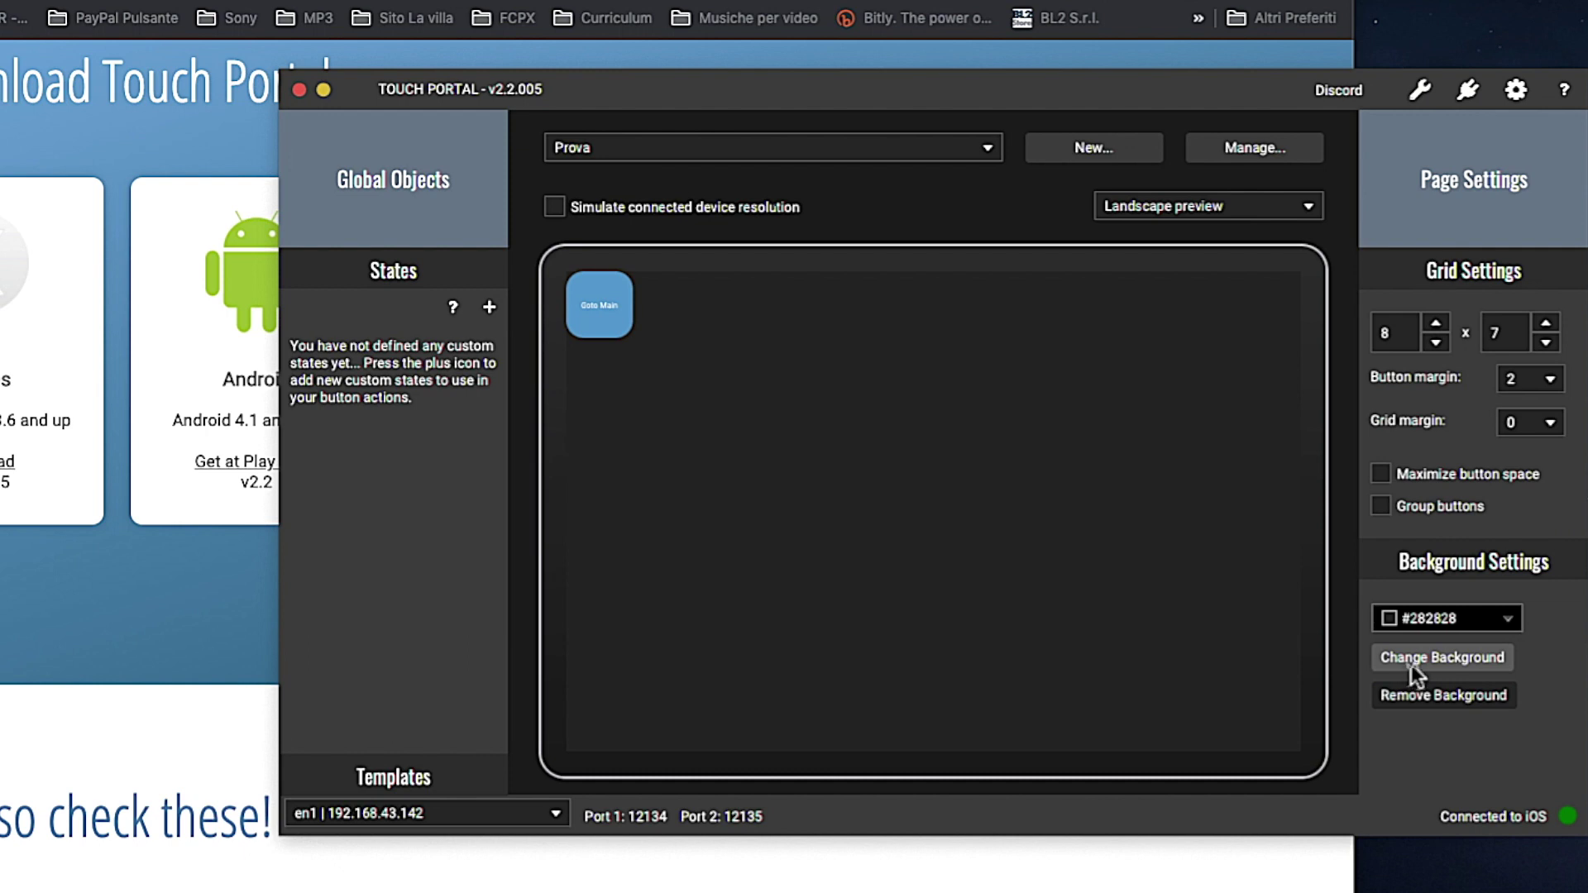
# Step: Open the Fcpx shortcuts page and examine the page link assigned to its CORRECTION button, leaving the button unchanged
pyautogui.click(734, 159)
pyautogui.click(736, 148)
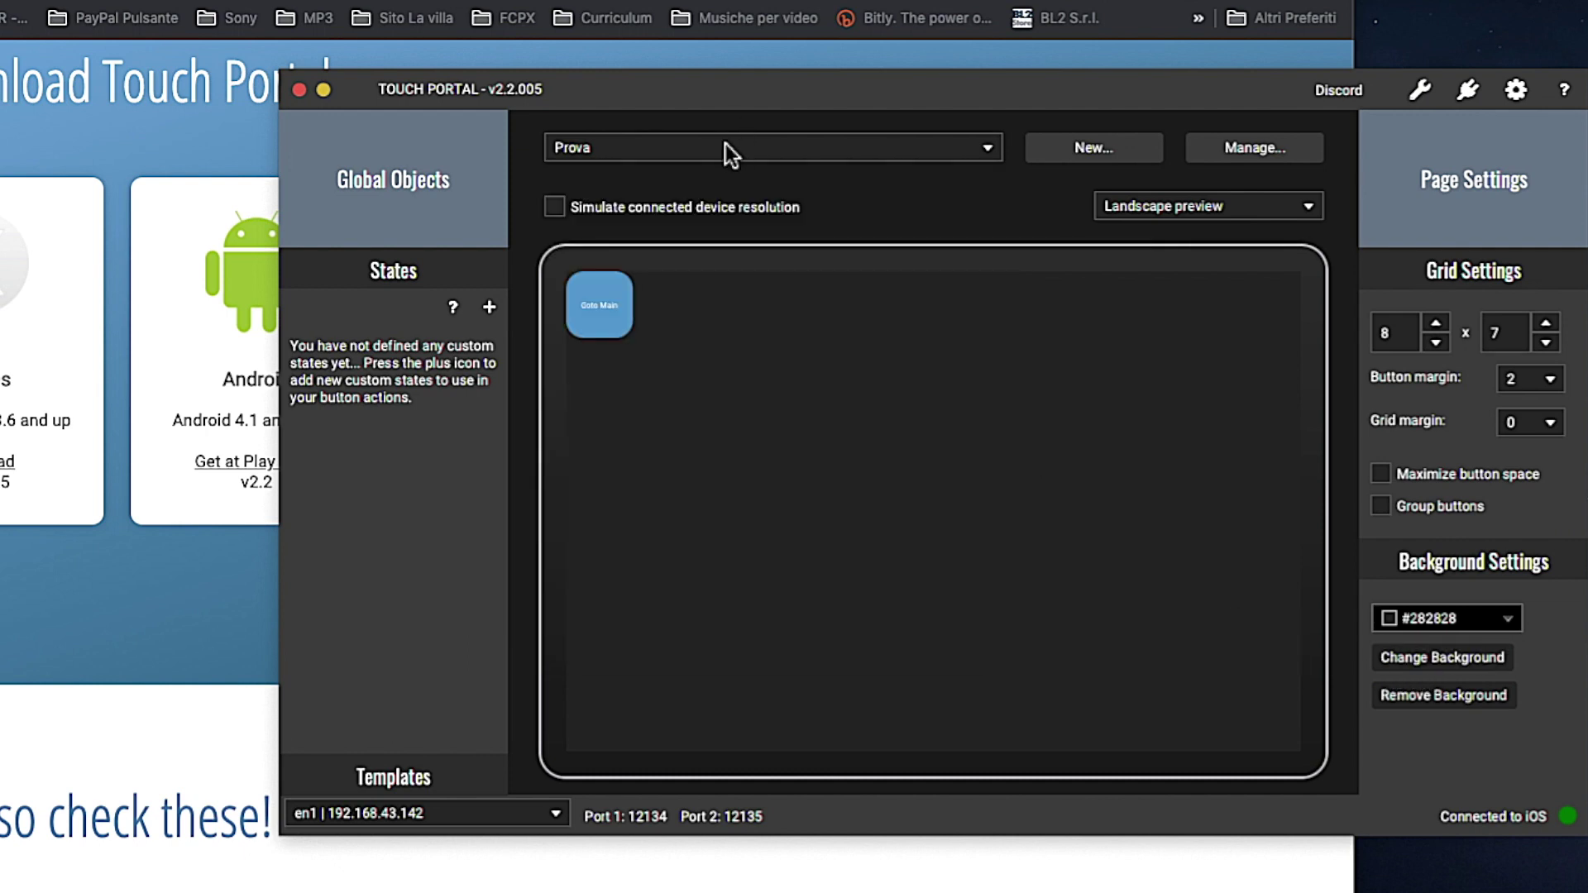
pyautogui.click(726, 149)
pyautogui.click(643, 573)
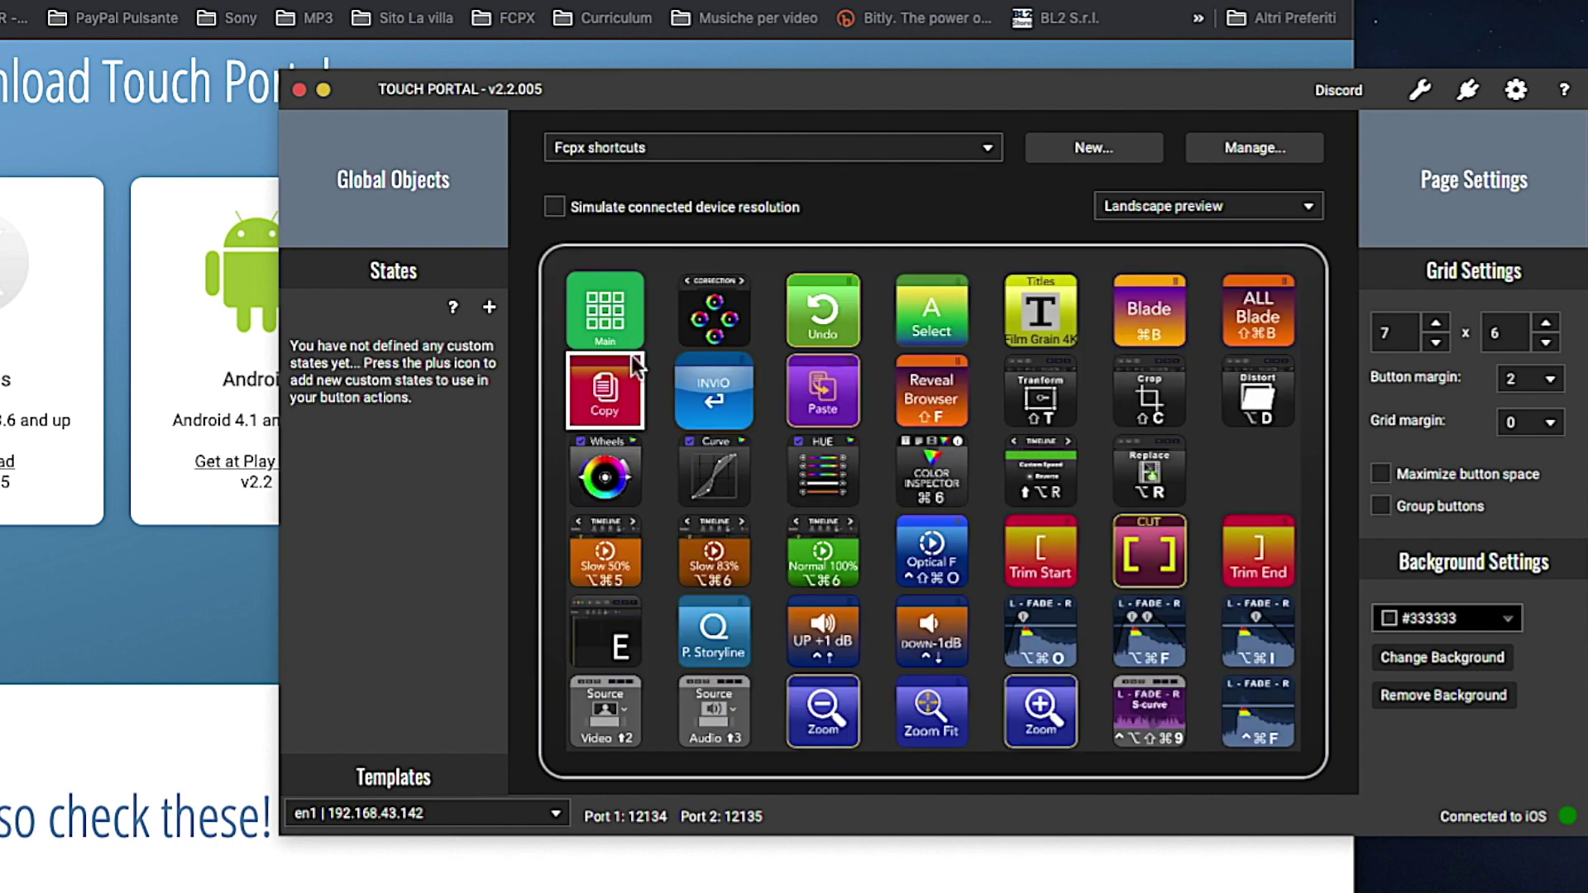
pyautogui.click(694, 318)
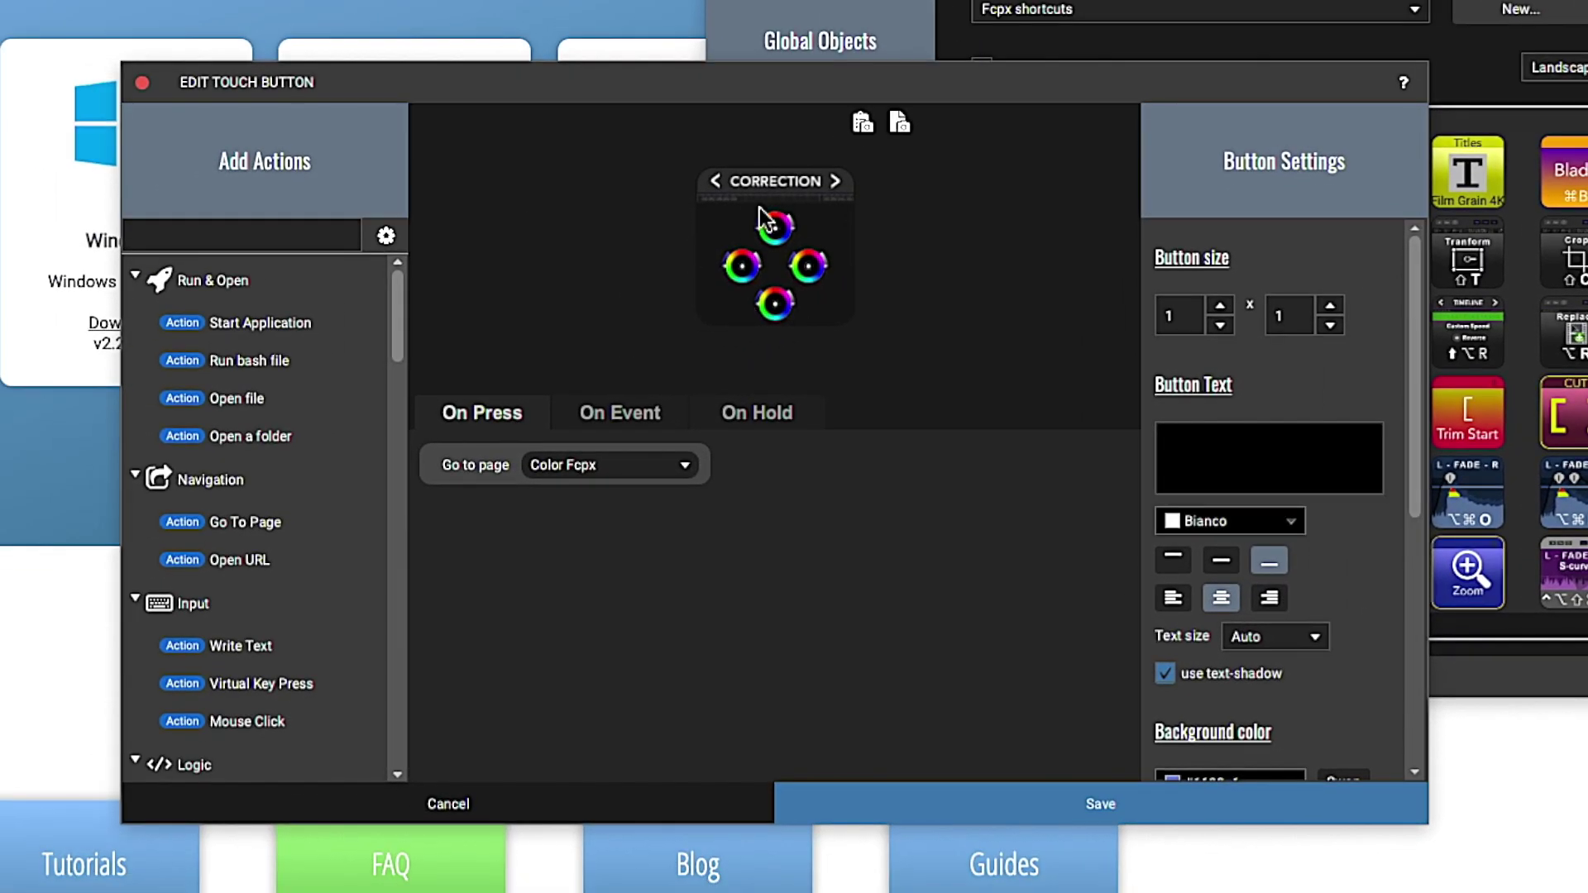
pyautogui.click(704, 795)
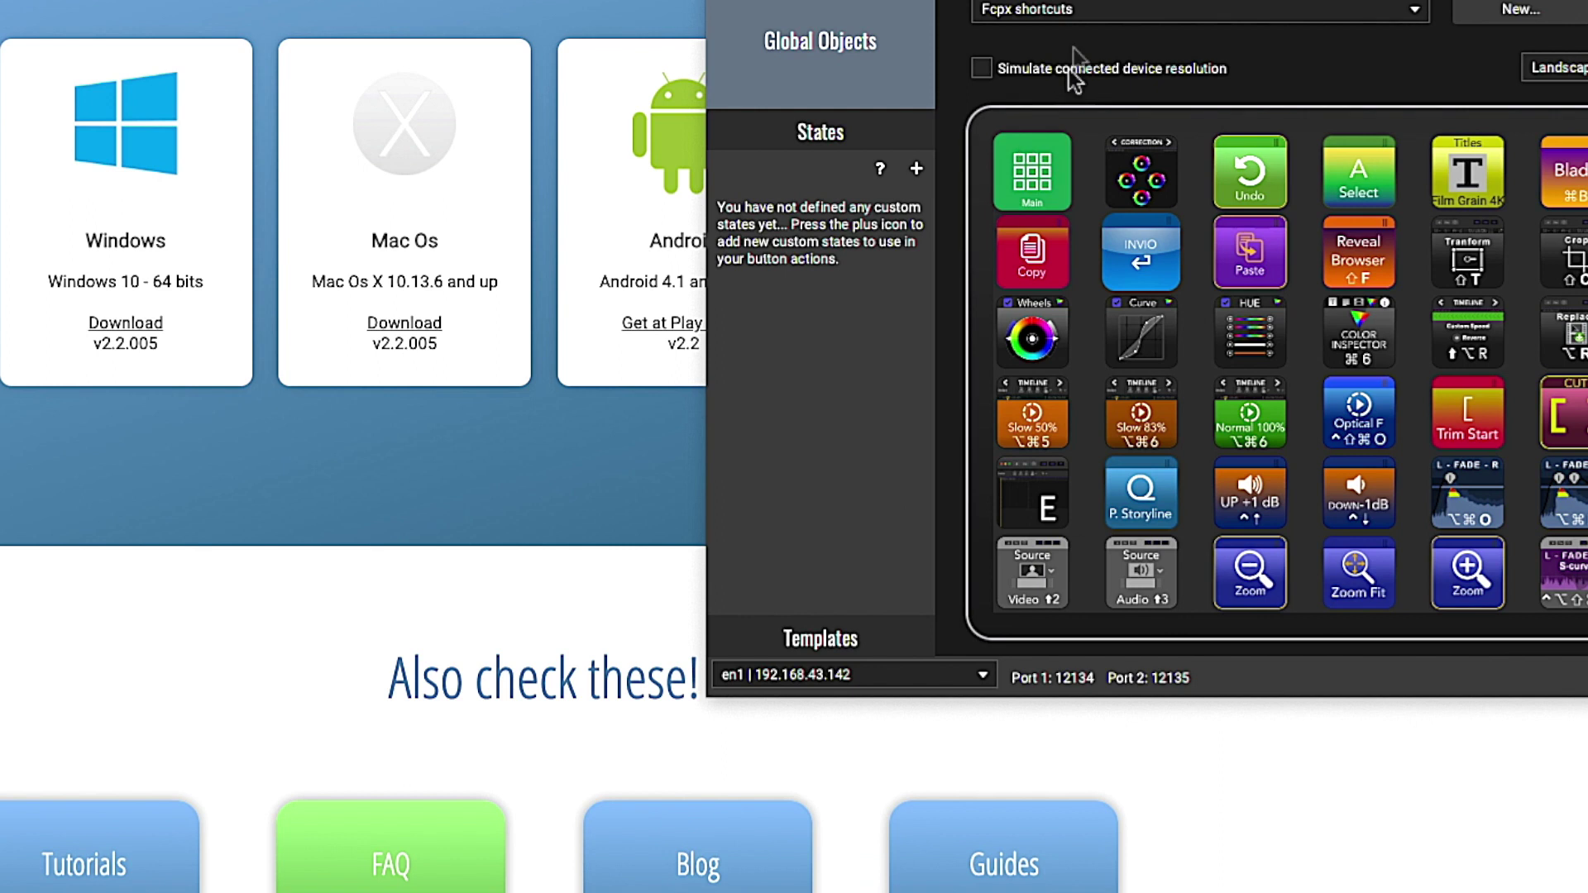
# Step: View the Color Fcpx page with its colour wheels and return to the Fcpx shortcuts page
pyautogui.click(1083, 10)
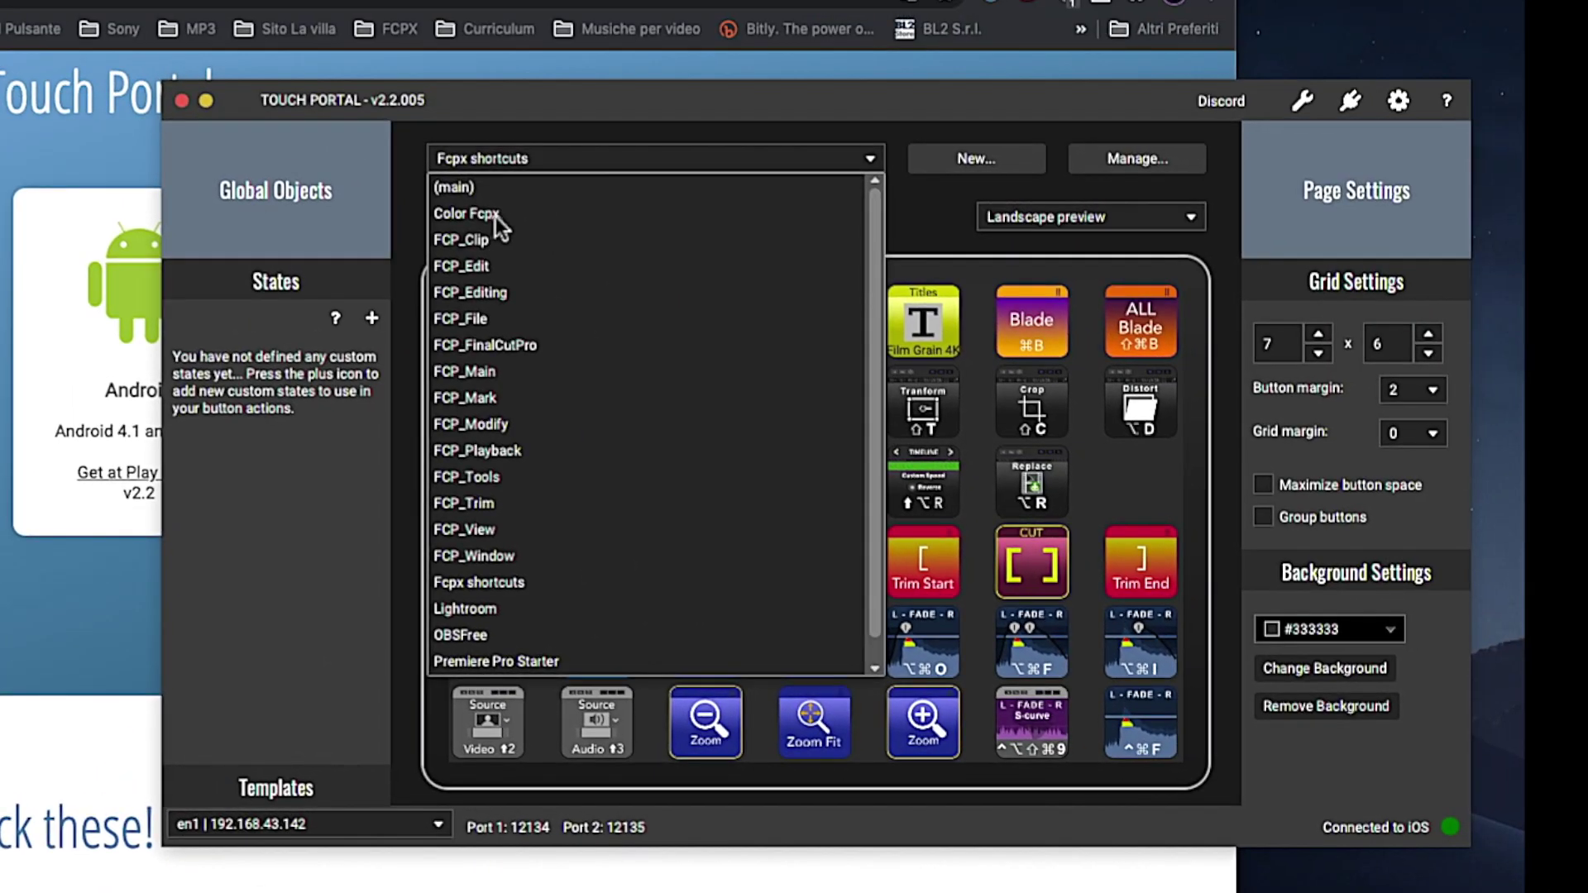
pyautogui.click(495, 214)
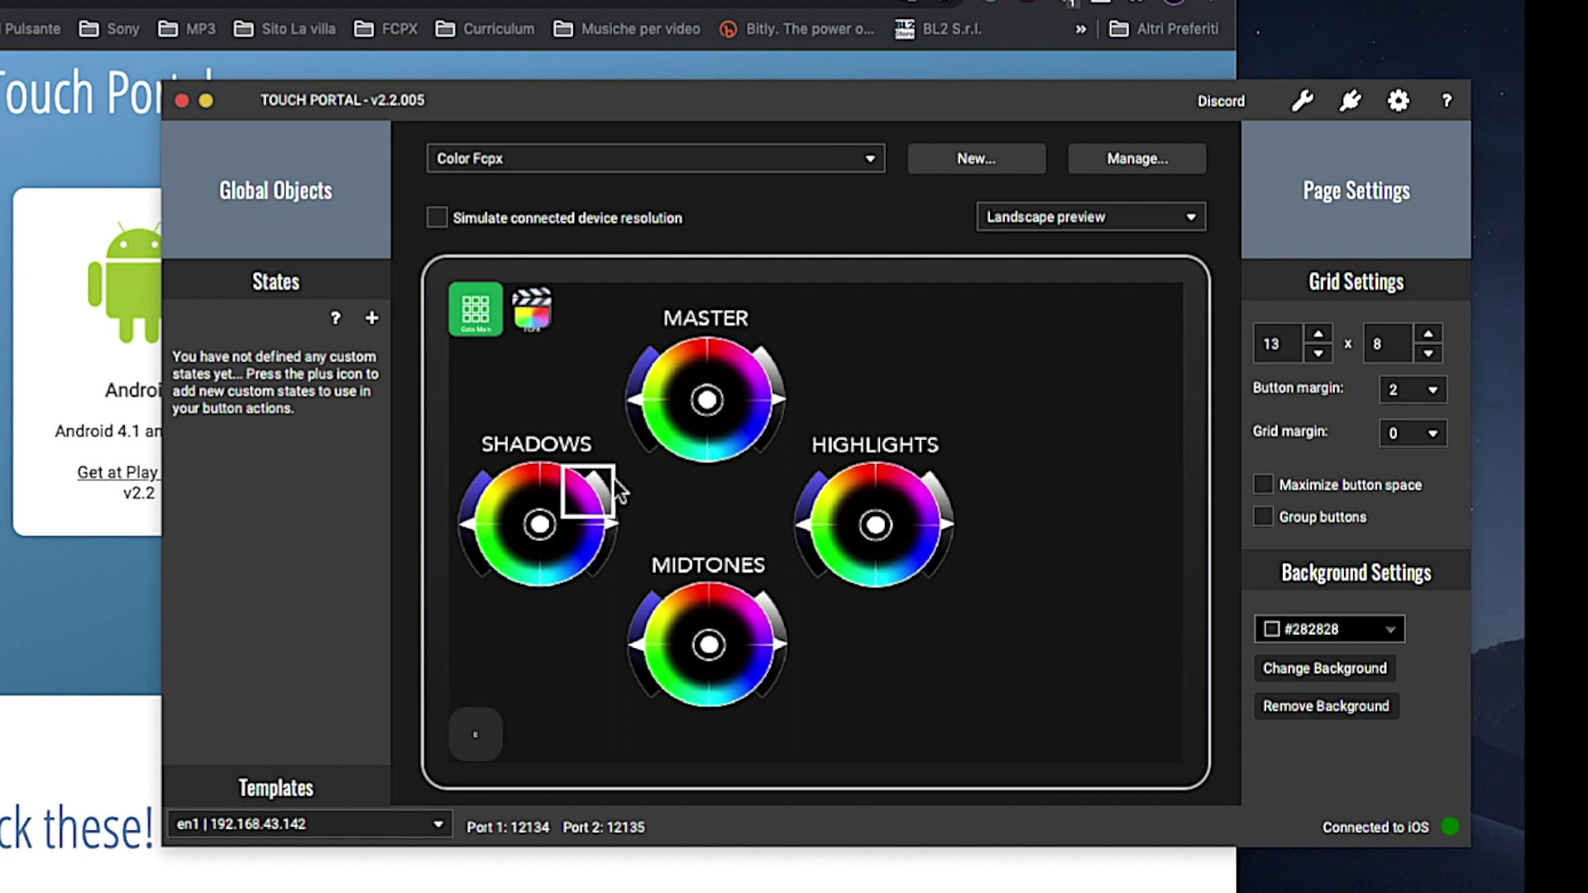
pyautogui.click(594, 164)
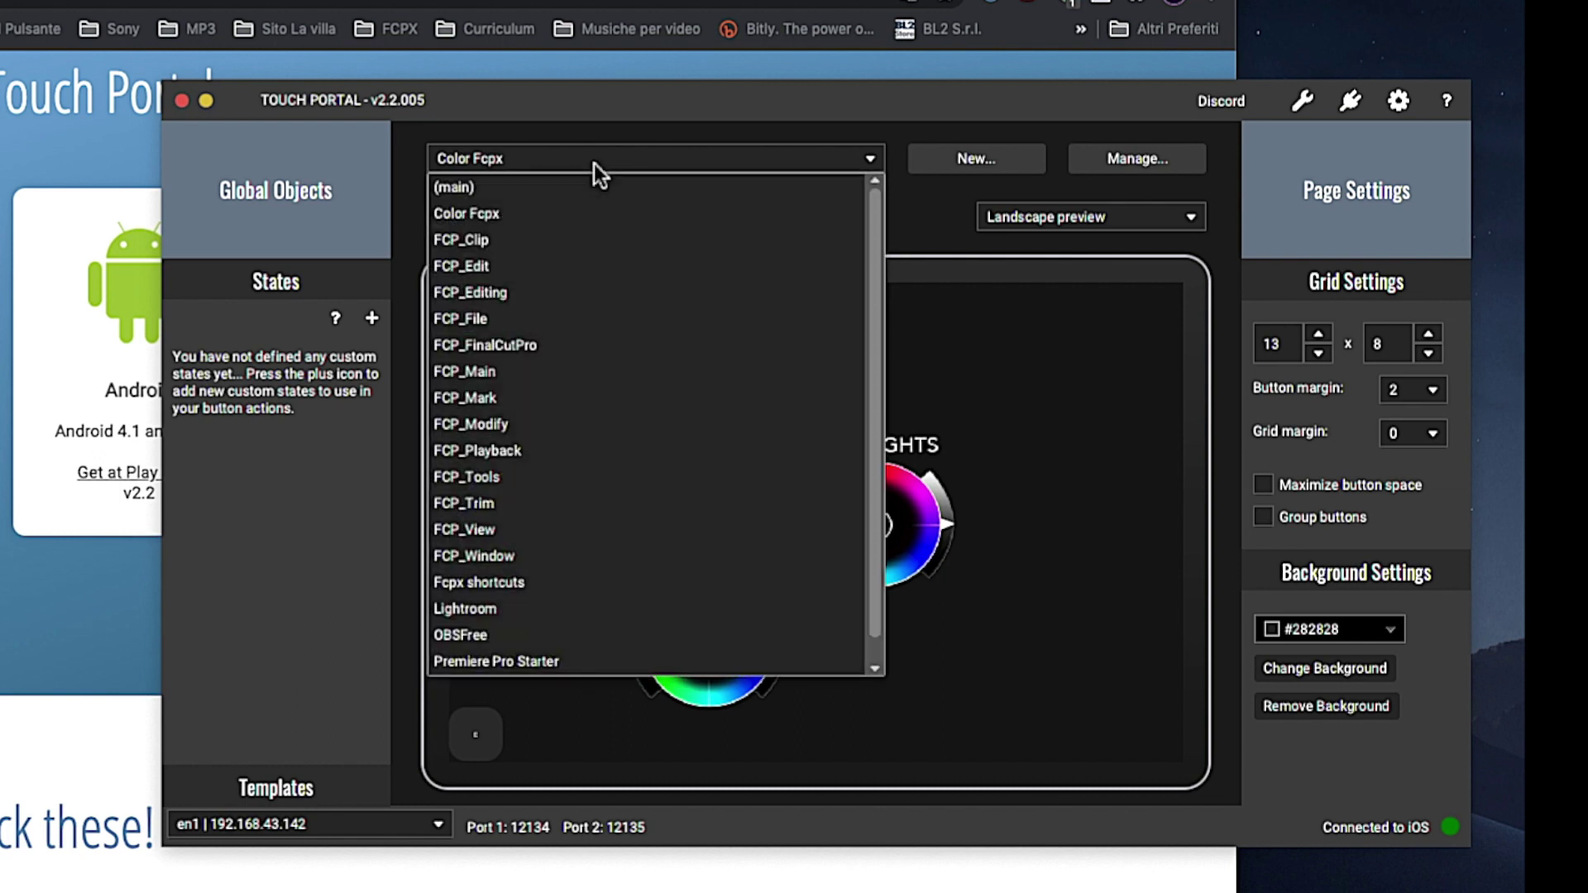
pyautogui.click(495, 582)
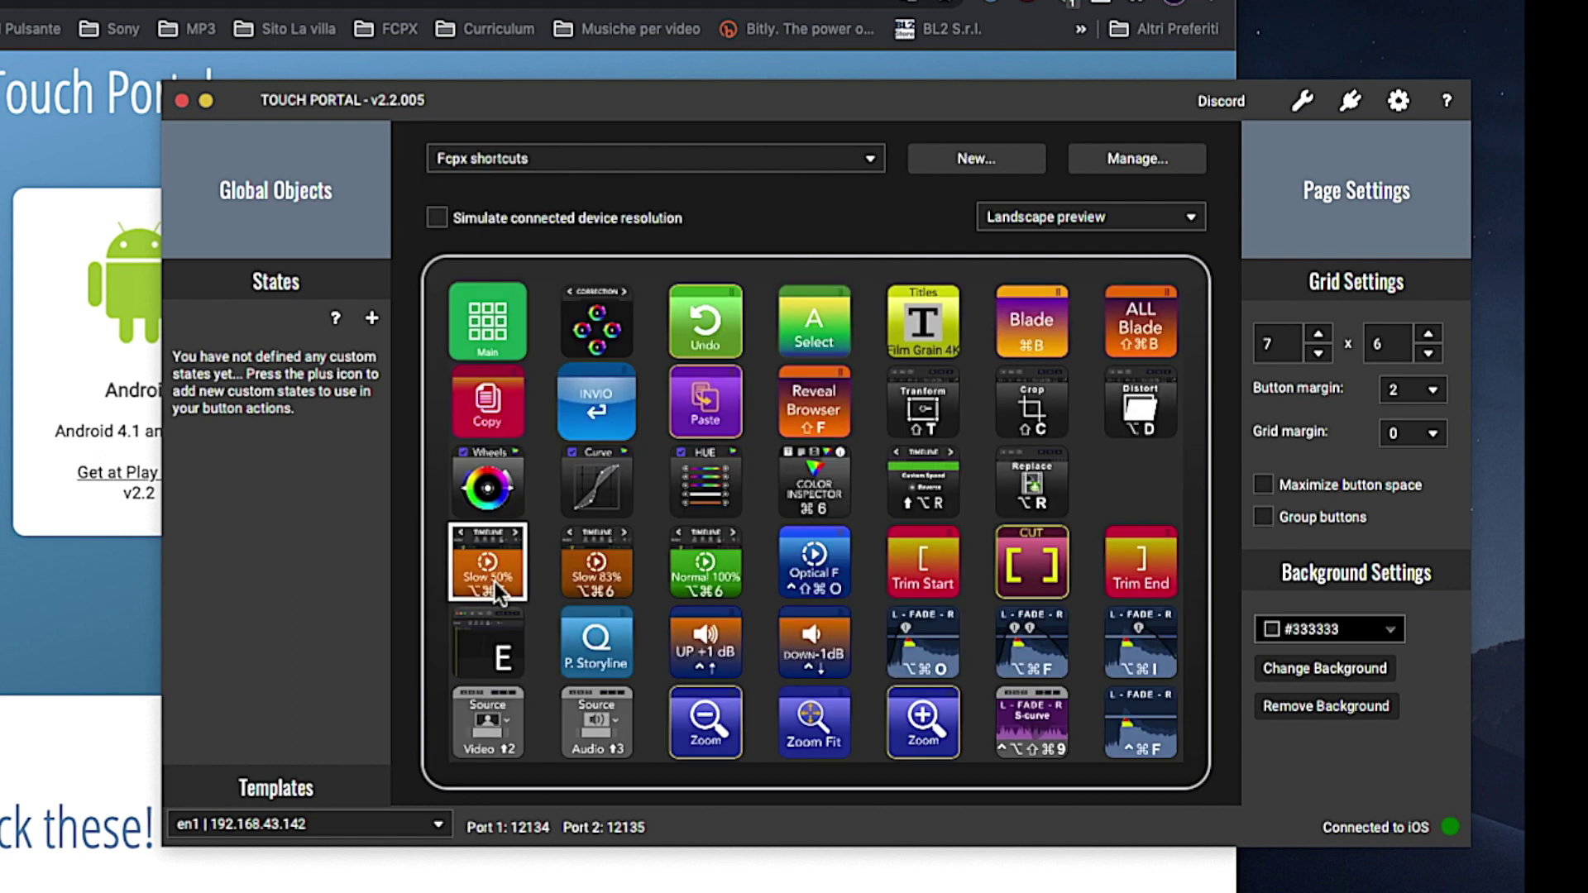